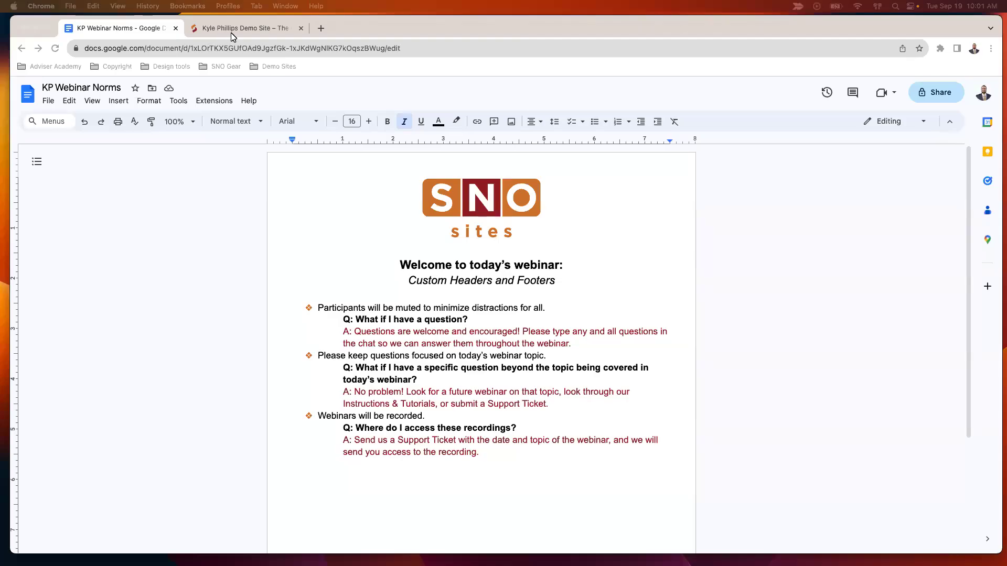
- From the demo site homepage, open Design Options through the SNO Dashboard admin-bar menu
click(231, 33)
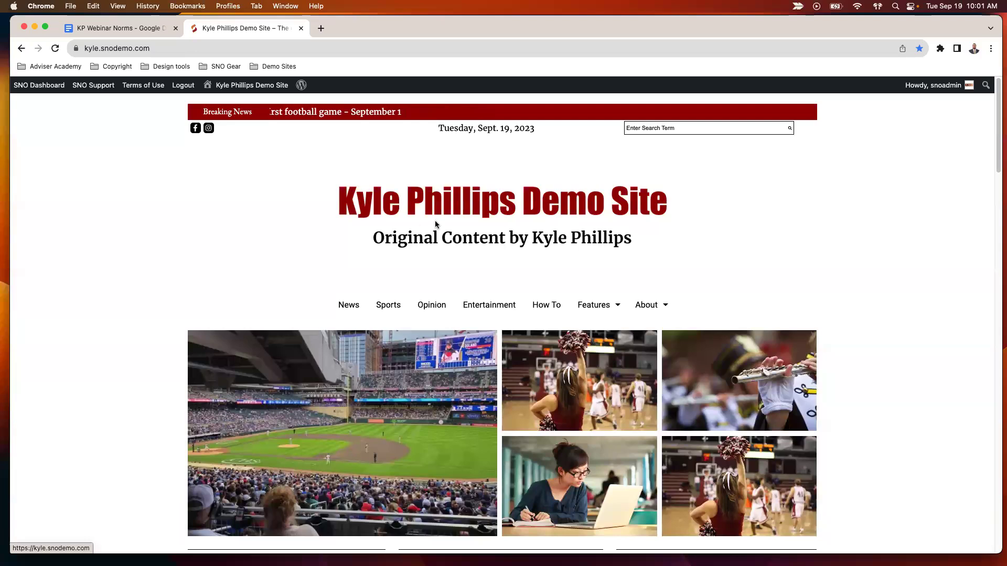
mouse_move(48, 87)
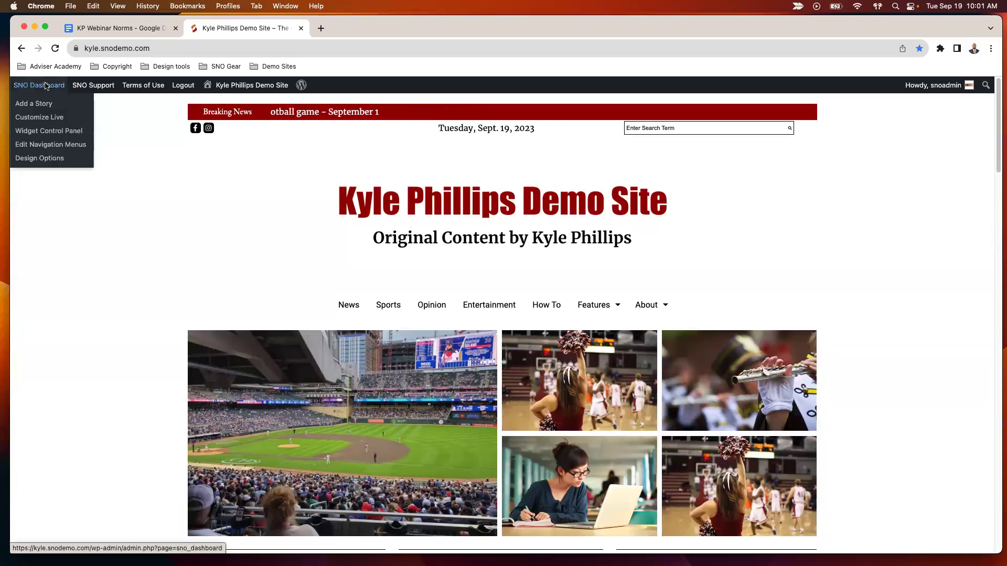
click(53, 88)
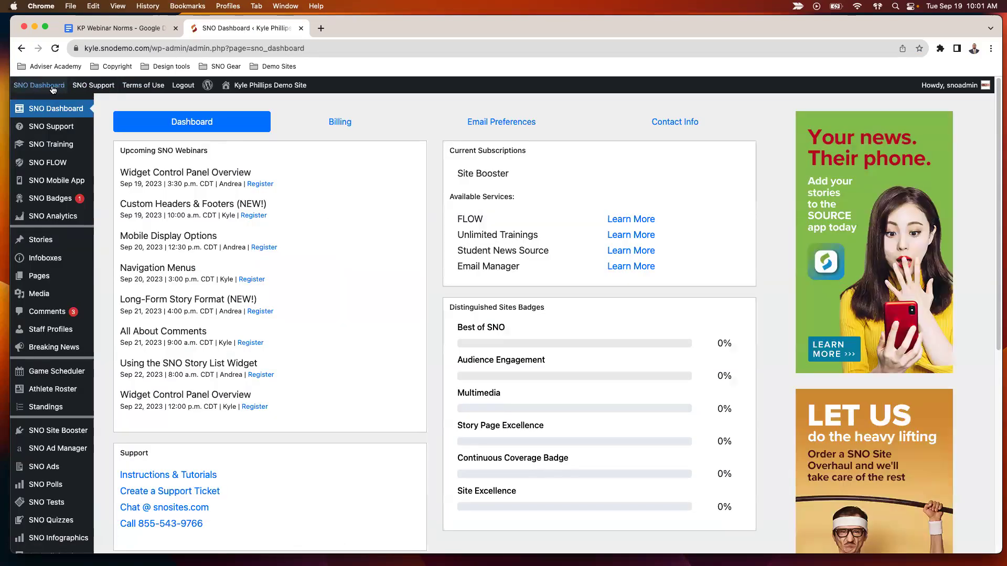
mouse_move(52, 90)
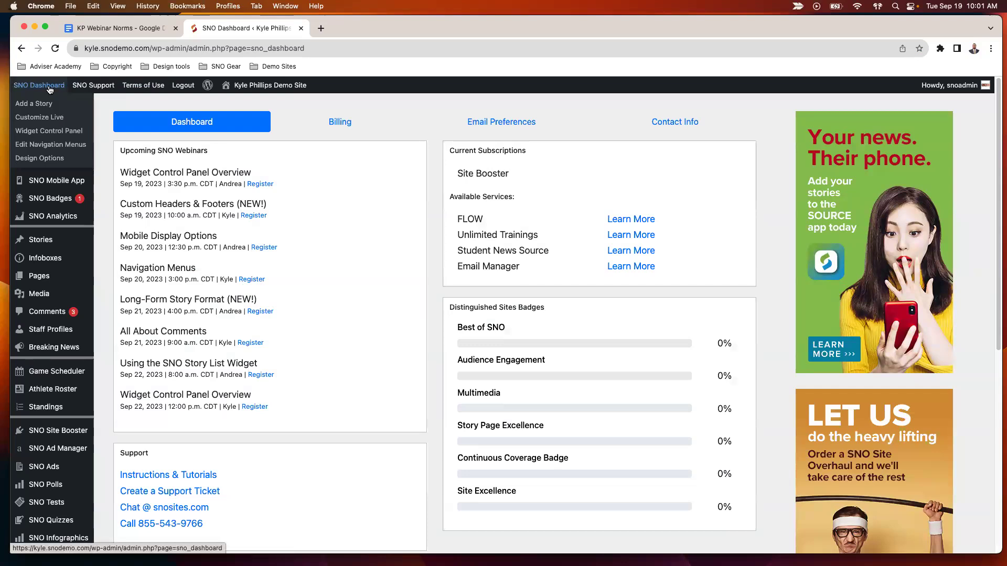
click(44, 158)
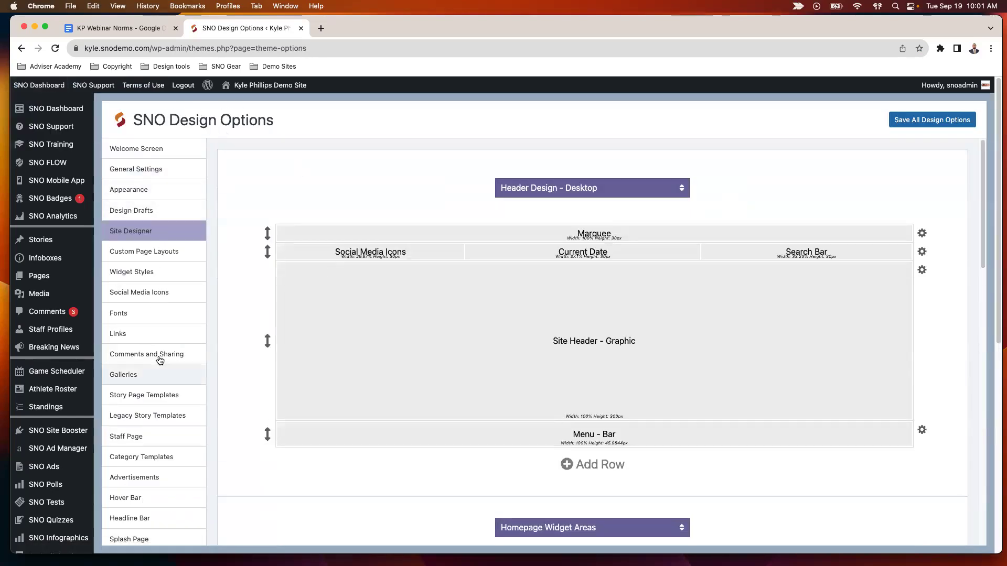
- Open Story Page Templates and scroll to the header template Test and footer template Sports
click(145, 399)
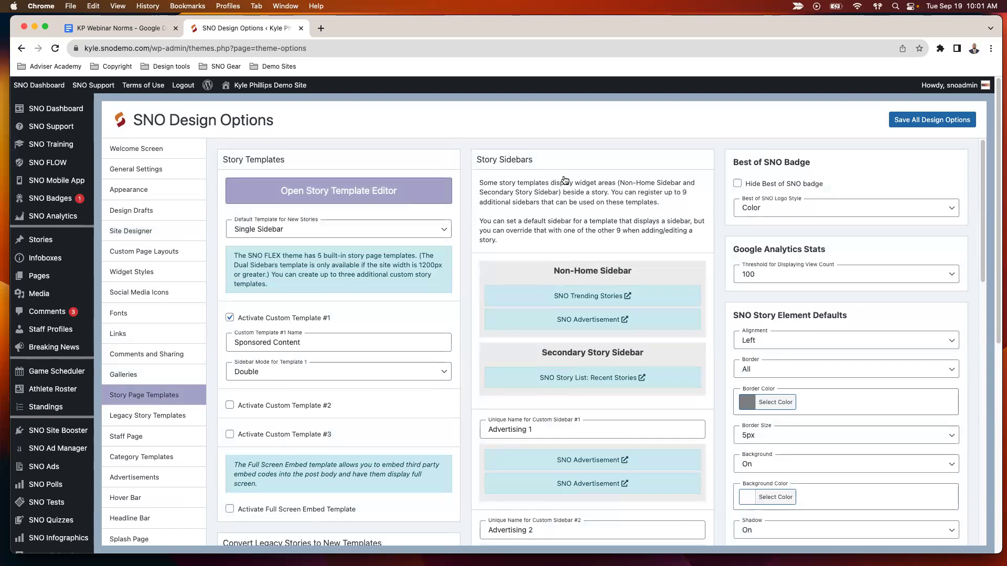
scroll(564, 181, down, 4)
scroll(574, 179, up, 4)
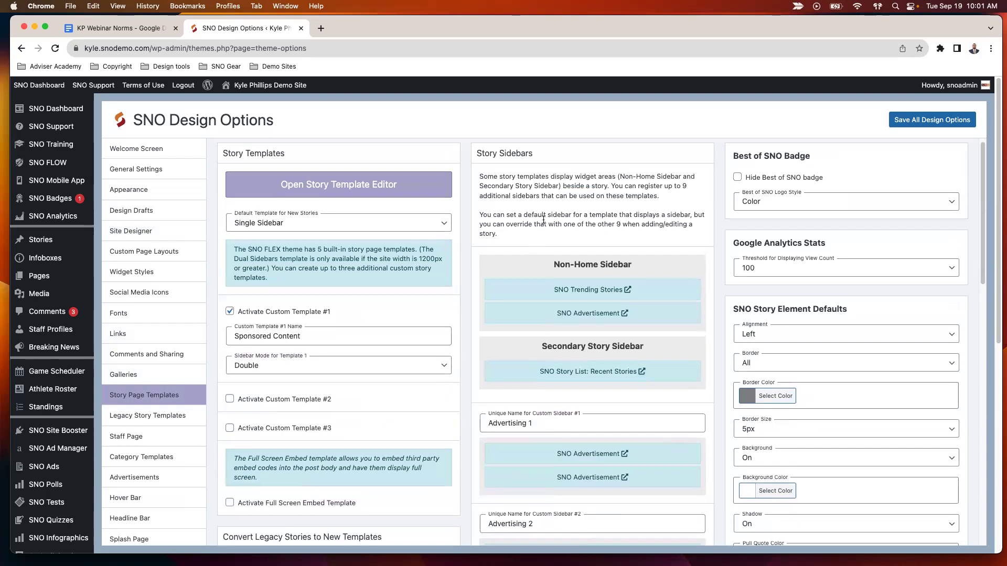
scroll(545, 220, down, 1)
scroll(567, 250, down, 5)
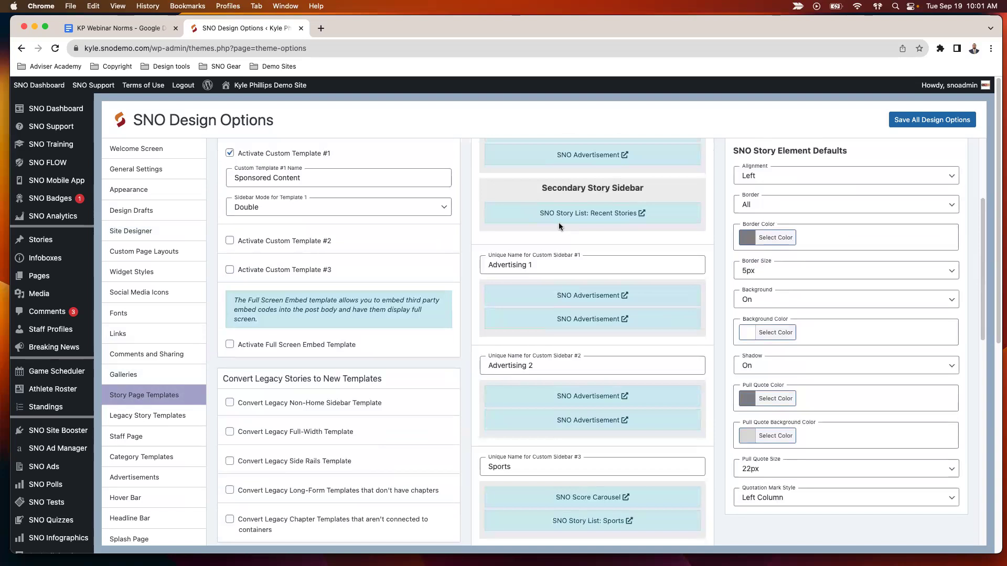
scroll(558, 226, down, 9)
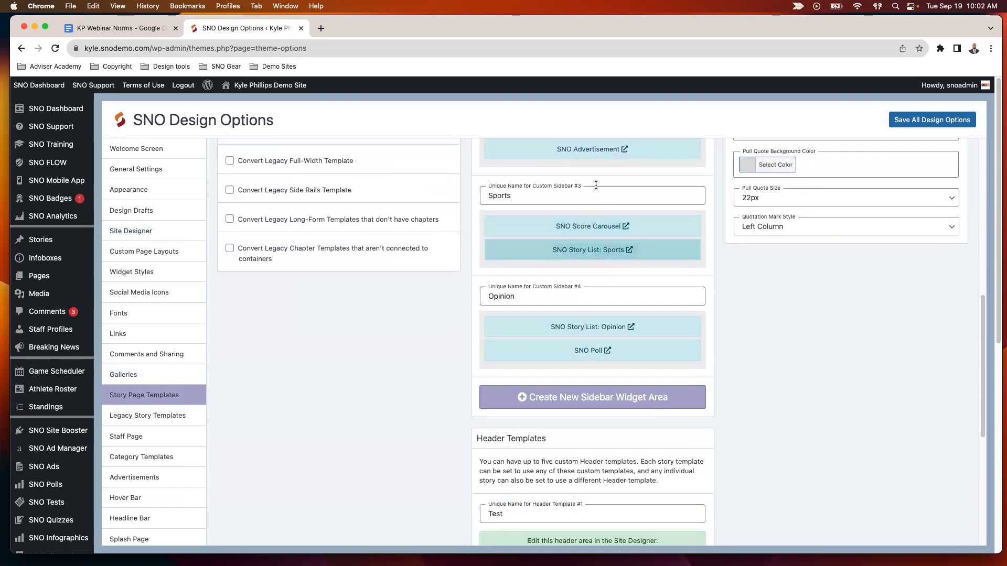
scroll(596, 185, up, 8)
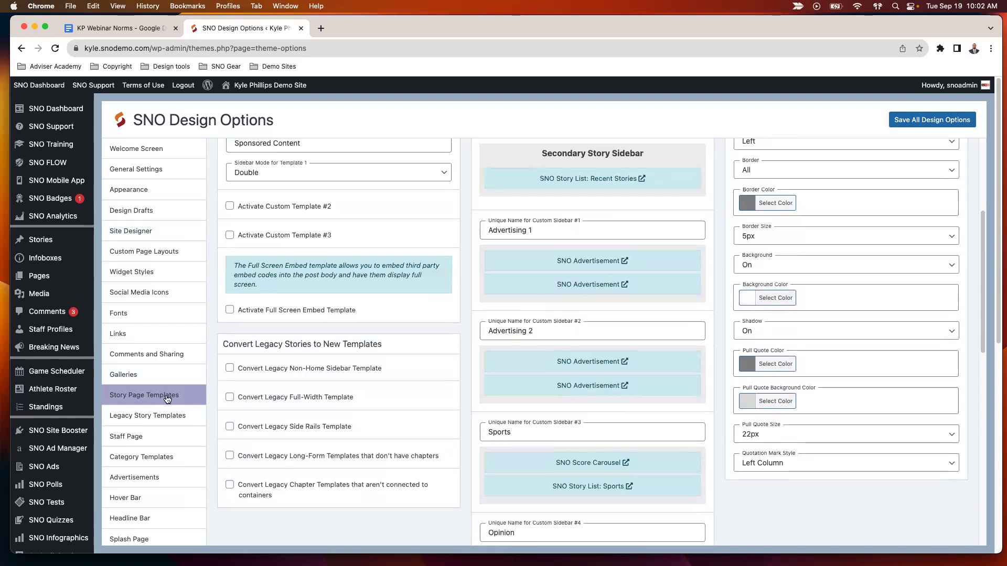
scroll(574, 263, down, 11)
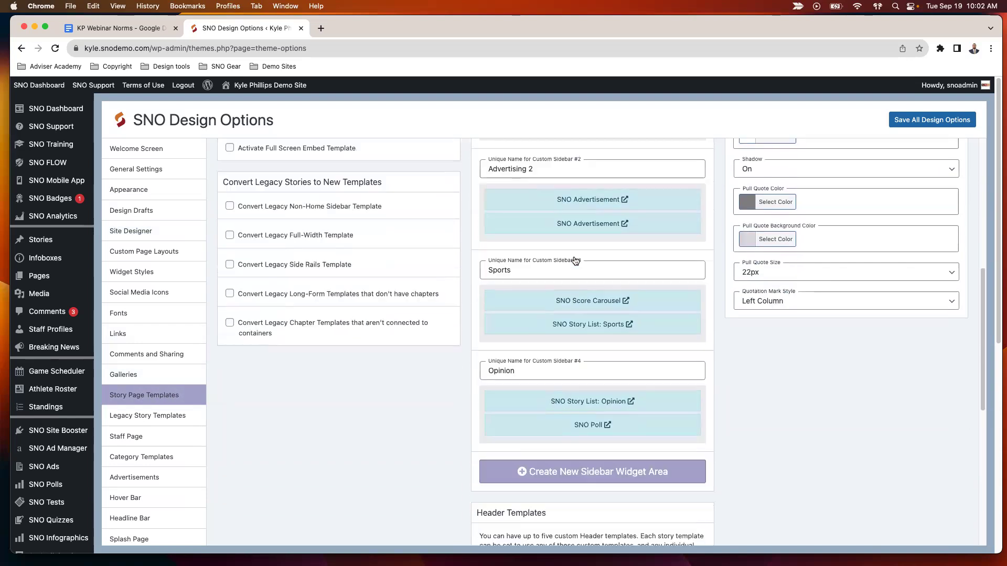
scroll(577, 262, down, 5)
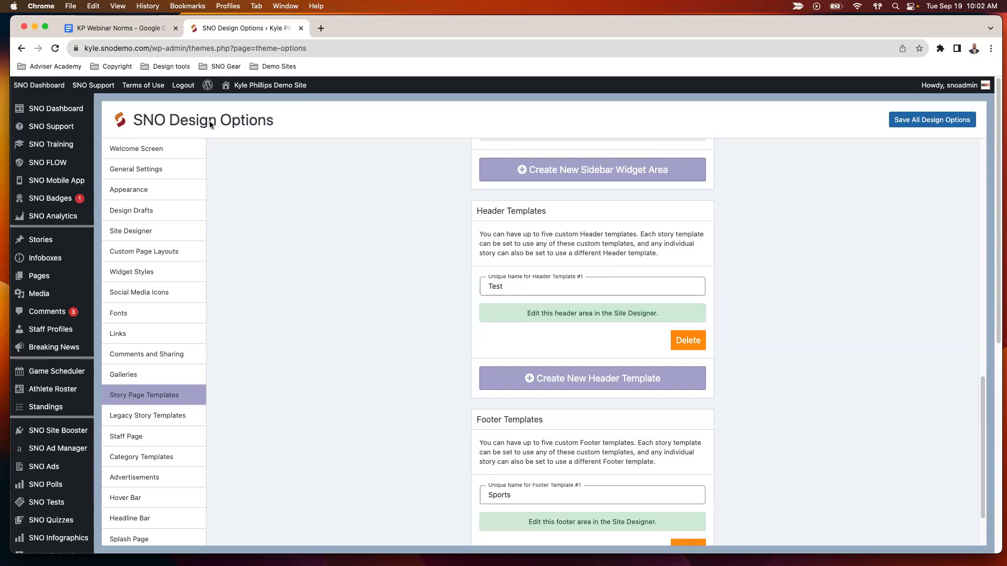
- Duplicate the Design Options tab, then return to it and show the Site Designer header rows
right_click(255, 22)
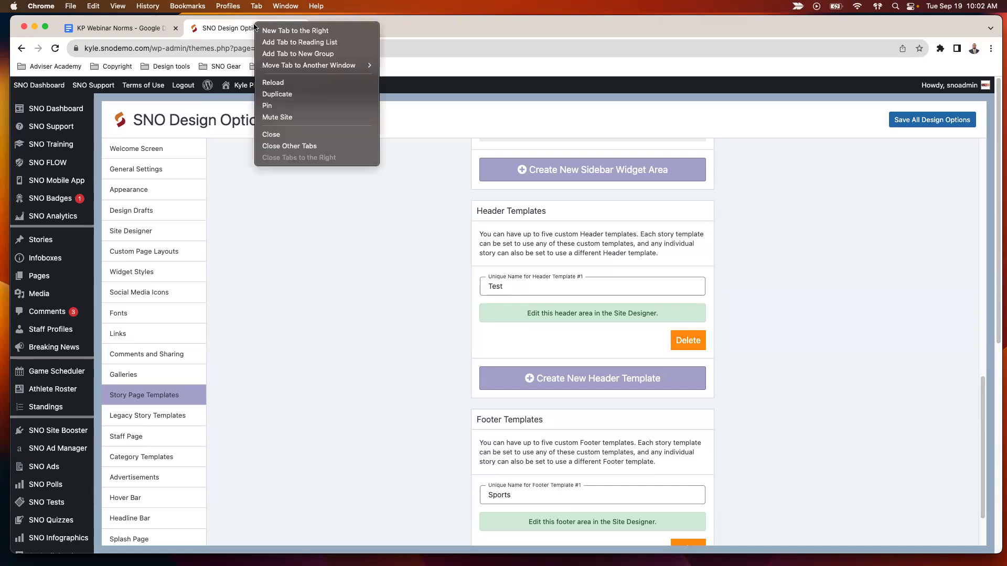
click(302, 93)
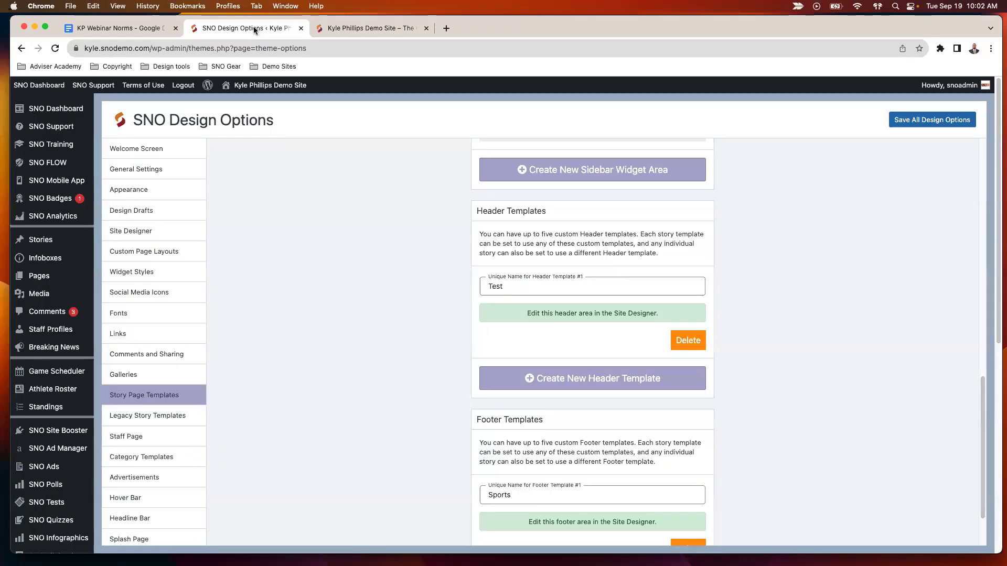
click(253, 28)
click(148, 236)
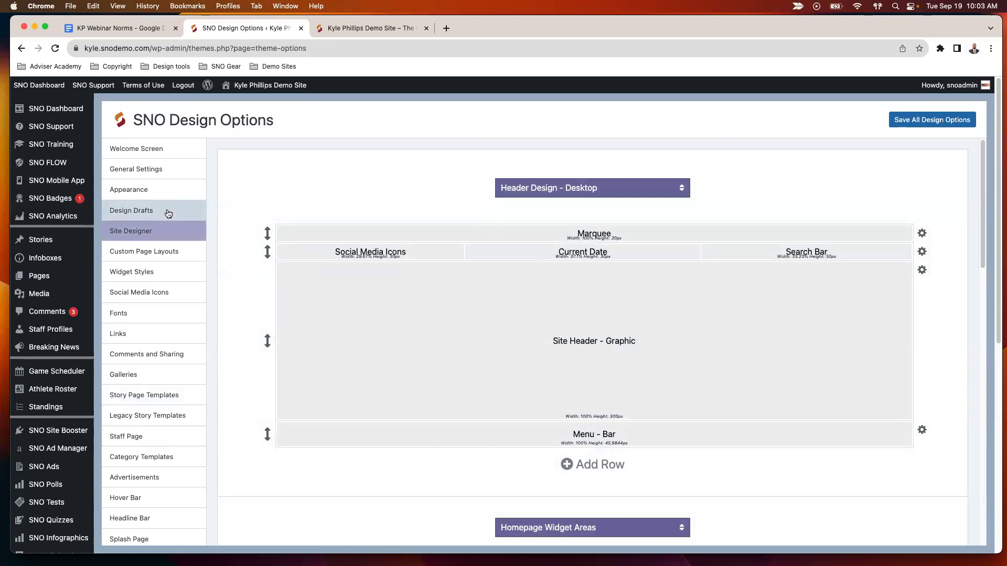
mouse_move(762, 285)
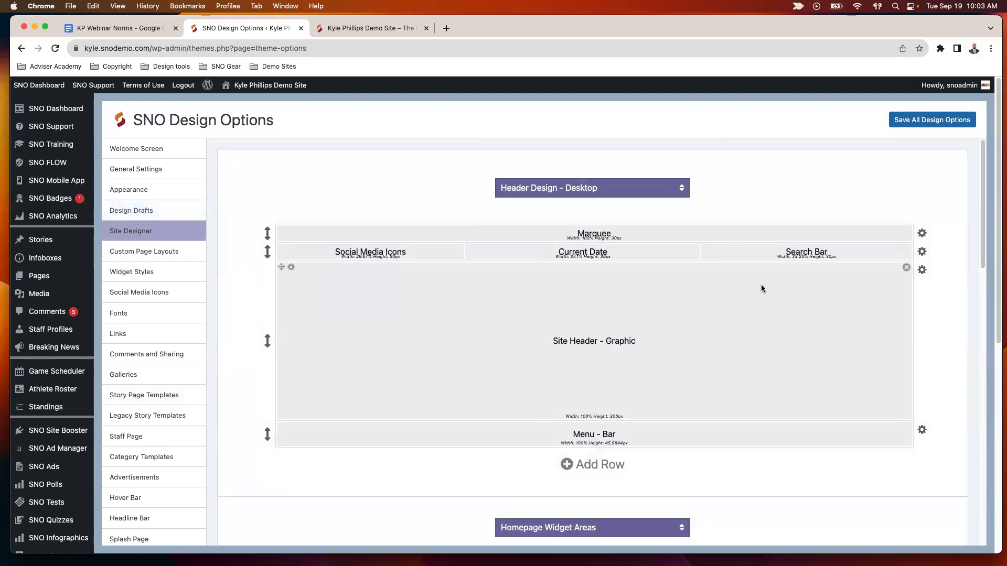
- Create a new header template named Webinar in Story Page Templates and save all design options
click(156, 398)
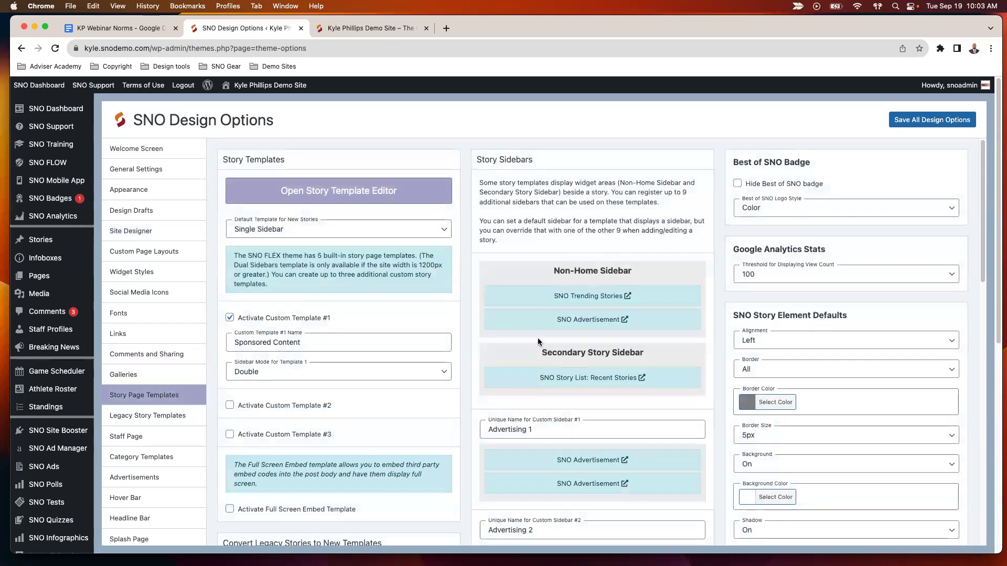
scroll(535, 339, down, 5)
scroll(533, 337, down, 6)
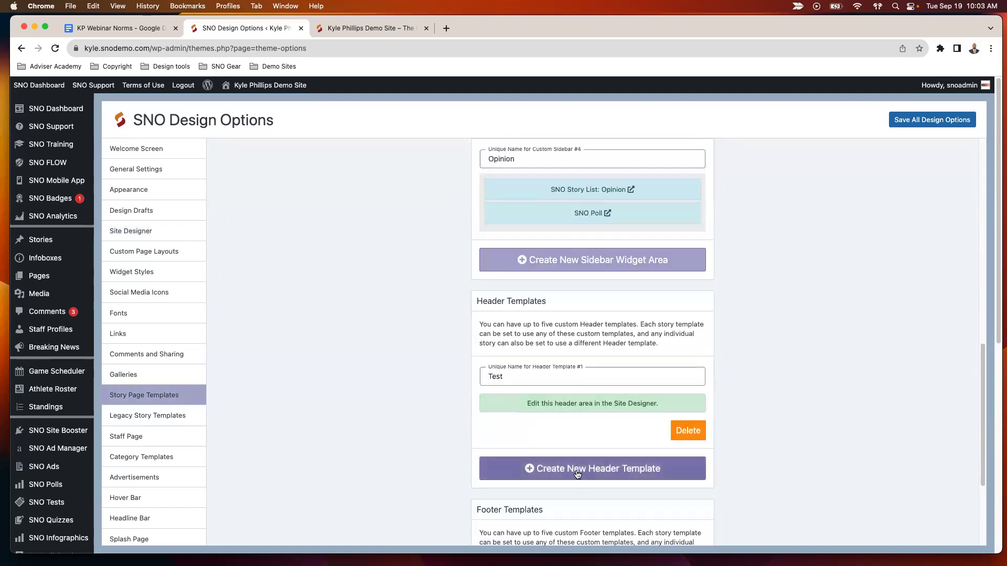
click(577, 474)
scroll(525, 446, down, 1)
drag(530, 419, 477, 419)
text(WE)
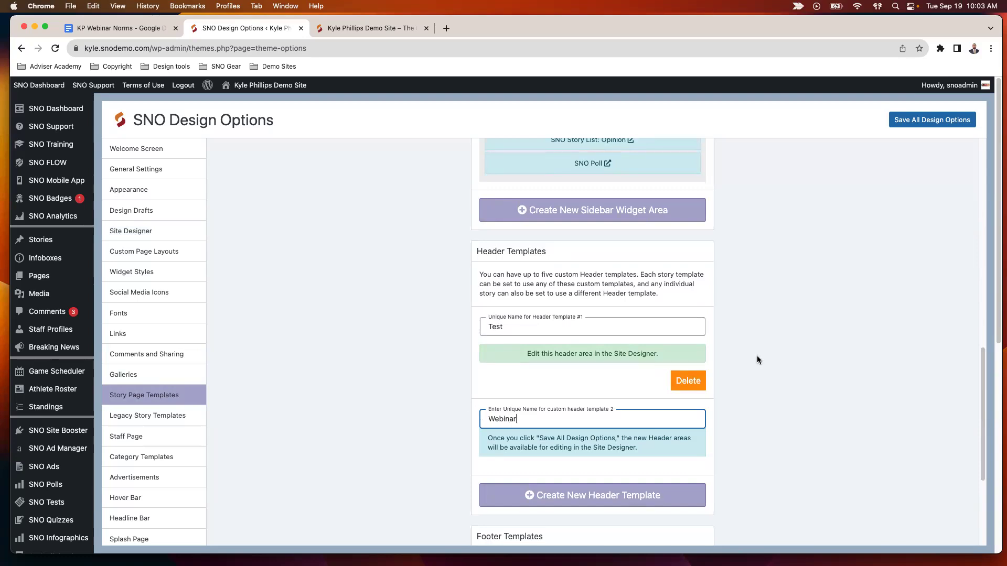
click(939, 126)
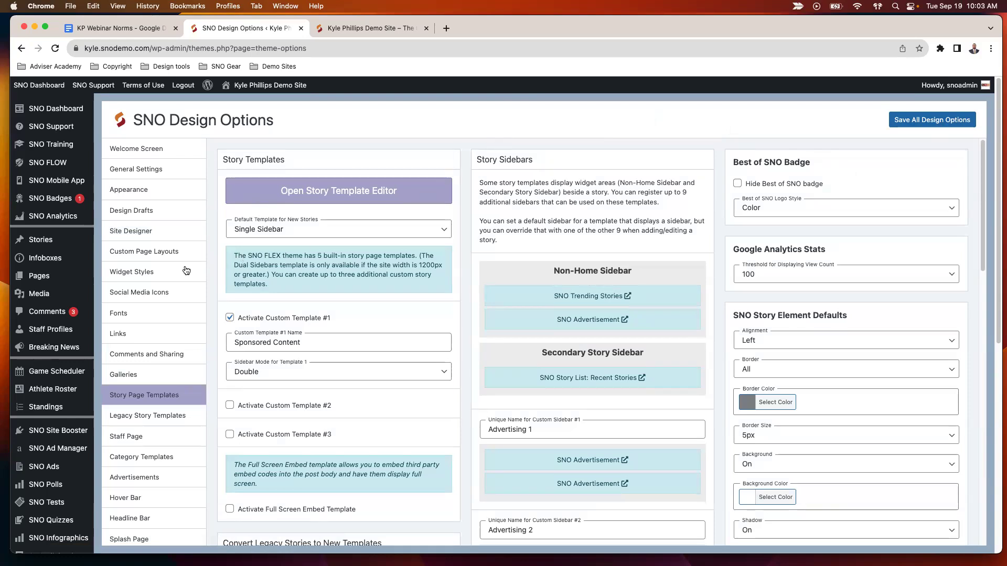
- Preview the Tablet and Mobile header layouts in Site Designer, then switch to the live demo site
click(151, 238)
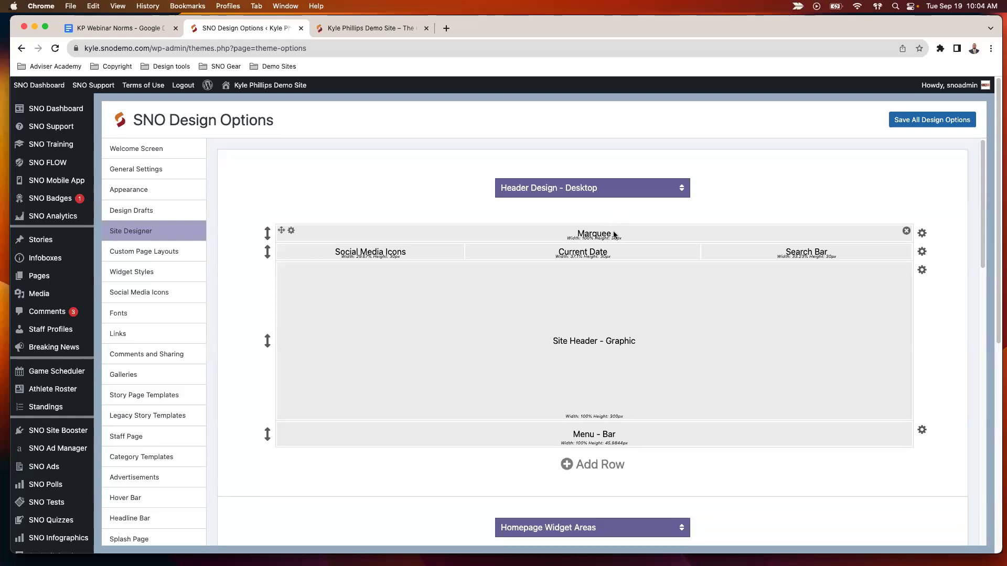
click(645, 195)
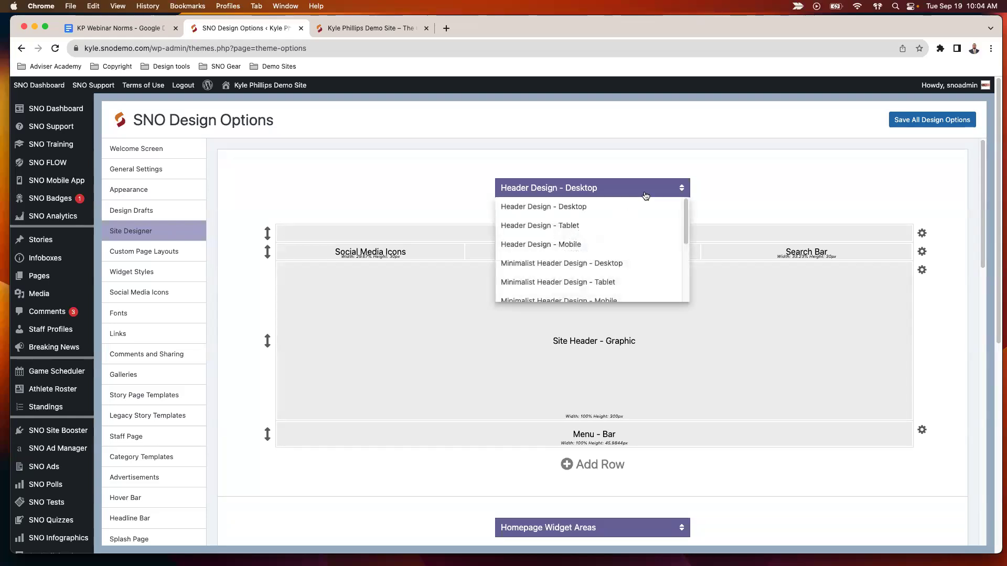
click(622, 227)
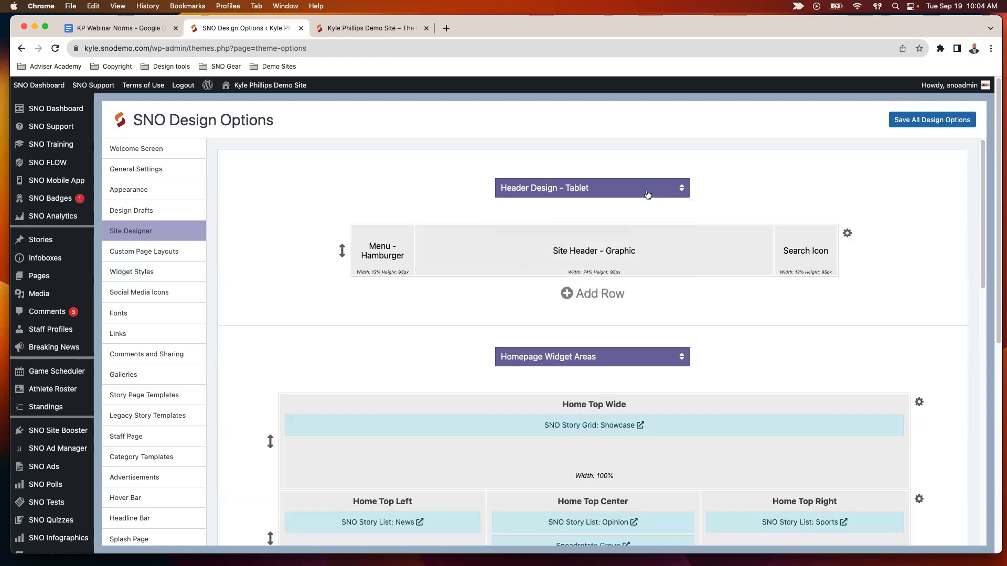
click(648, 194)
click(591, 245)
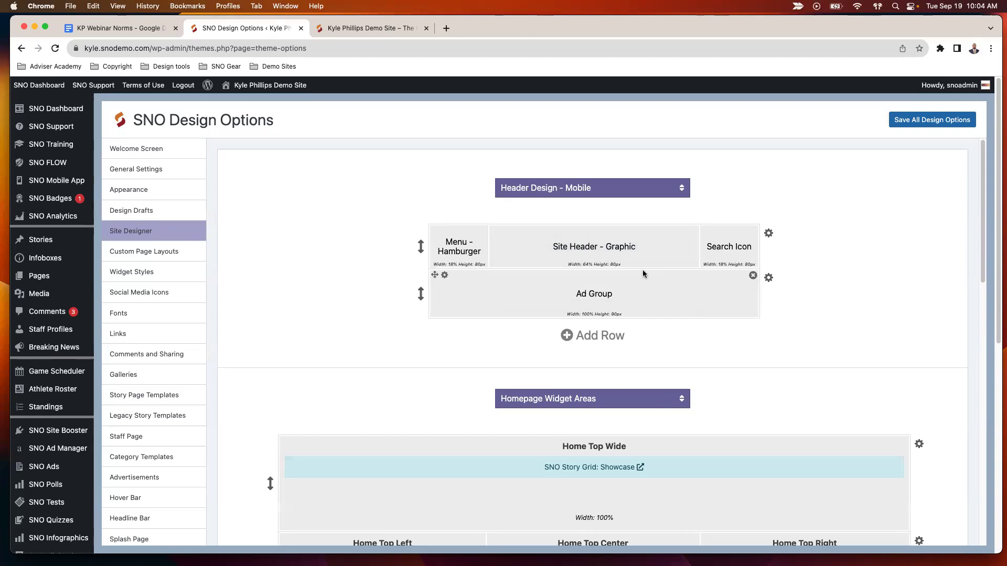
click(633, 197)
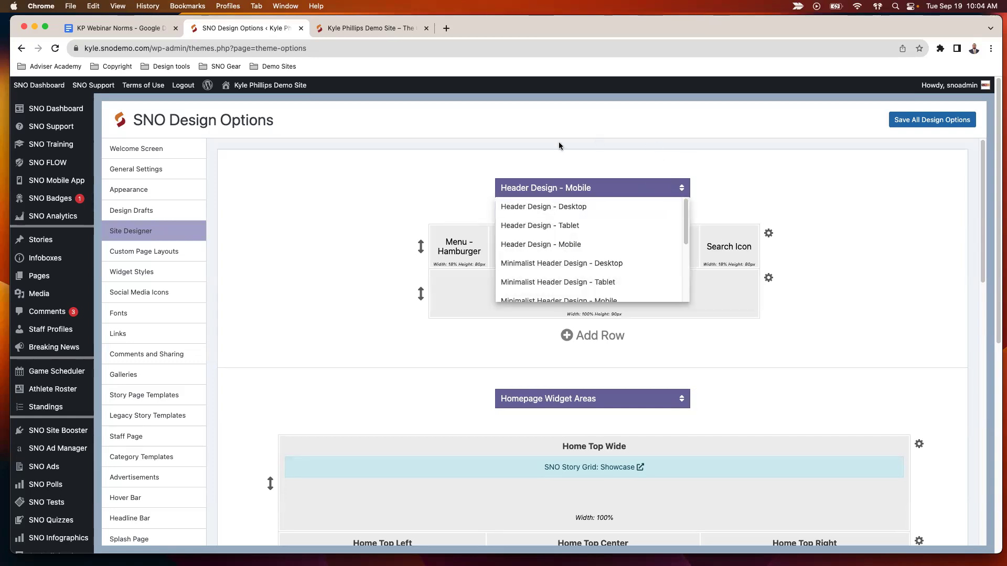
click(371, 29)
scroll(514, 195, down, 10)
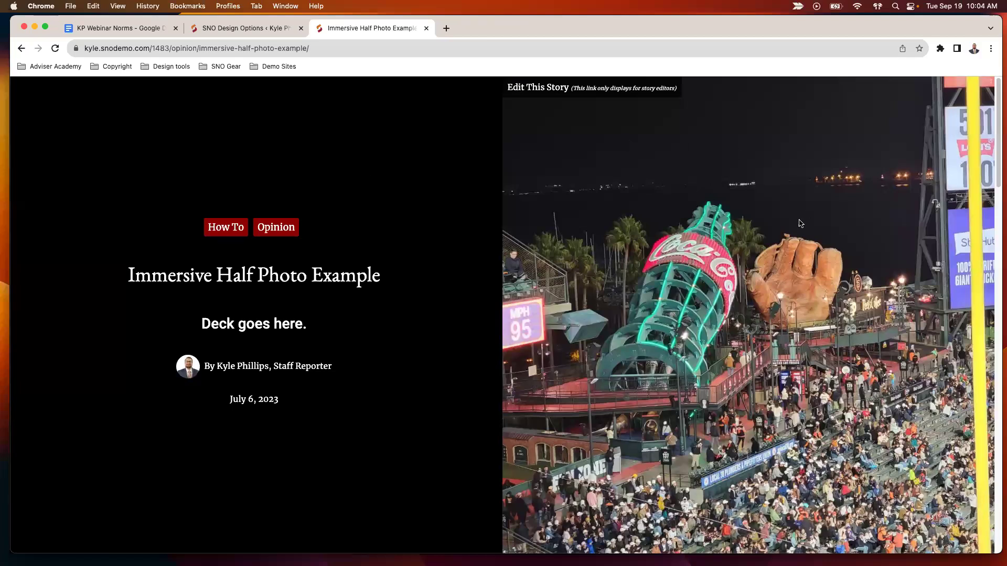
- Scroll the Immersive Half Photo Example story to reveal and hide its minimalist header bar
mouse_move(714, 293)
mouse_move(531, 293)
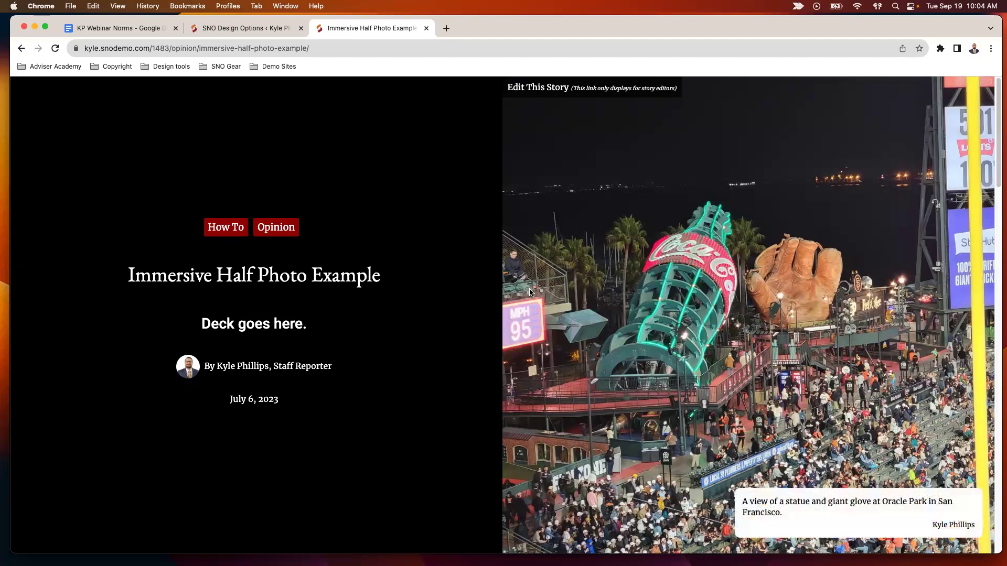
scroll(530, 293, down, 3)
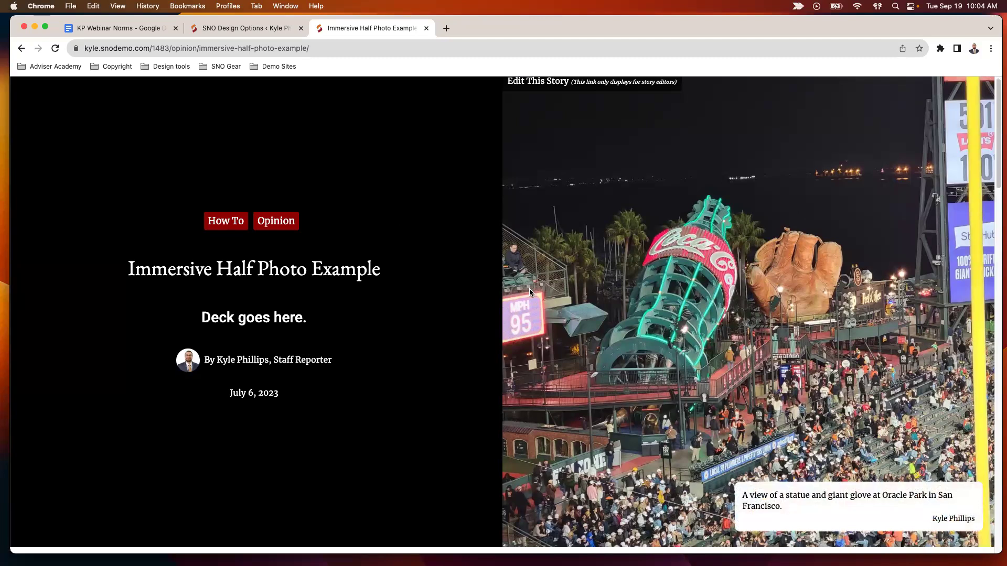
scroll(303, 144, up, 5)
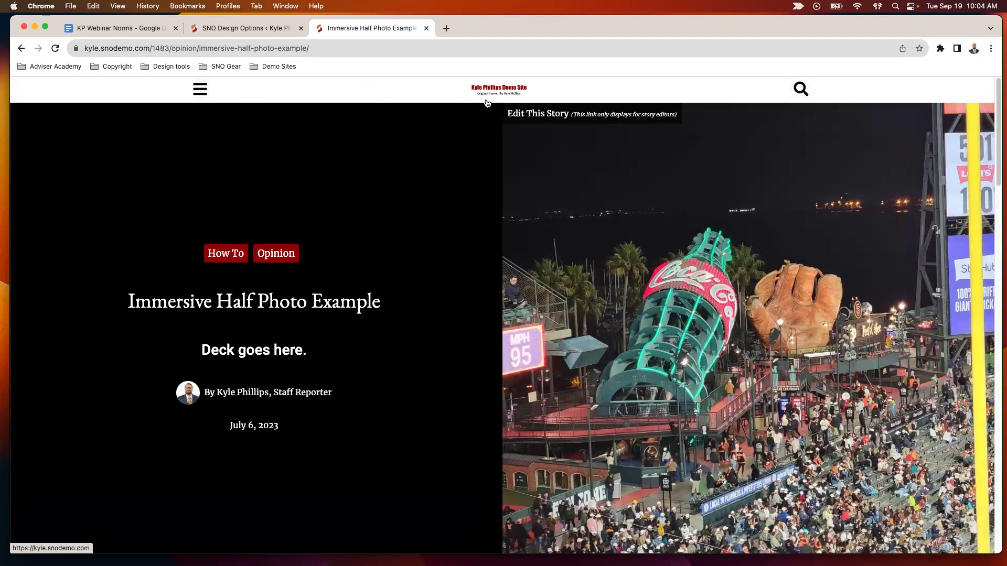
scroll(447, 190, down, 1)
scroll(448, 191, up, 1)
- Switch the Site Designer to Minimalist Header Design - Desktop, then browse the other header designs
click(268, 30)
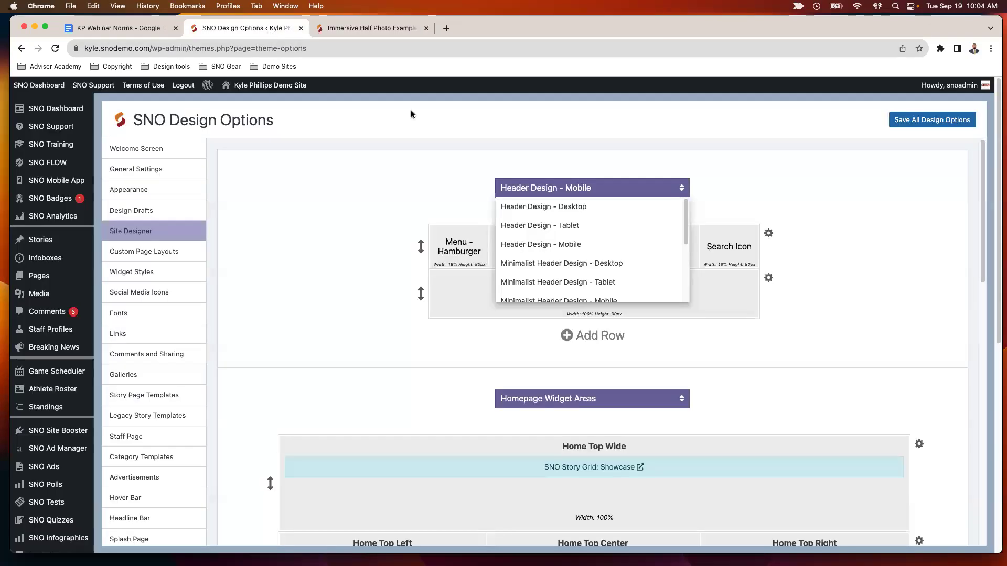
click(561, 263)
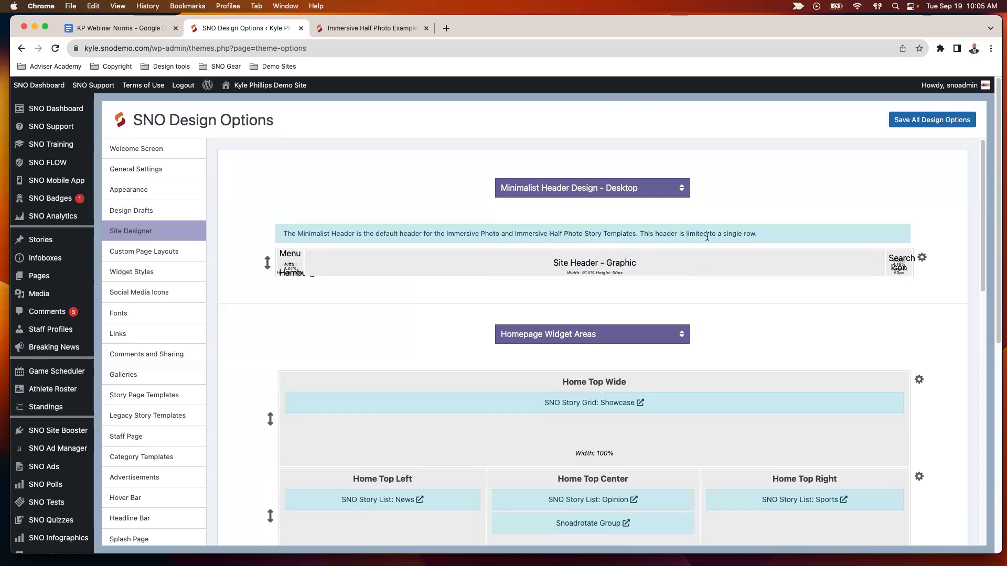
click(653, 192)
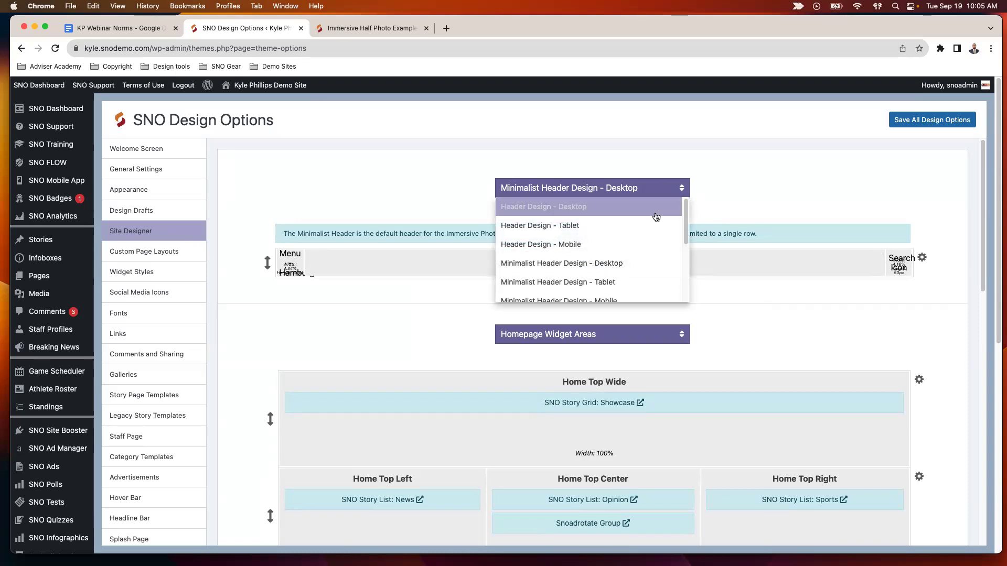
scroll(611, 261, down, 1)
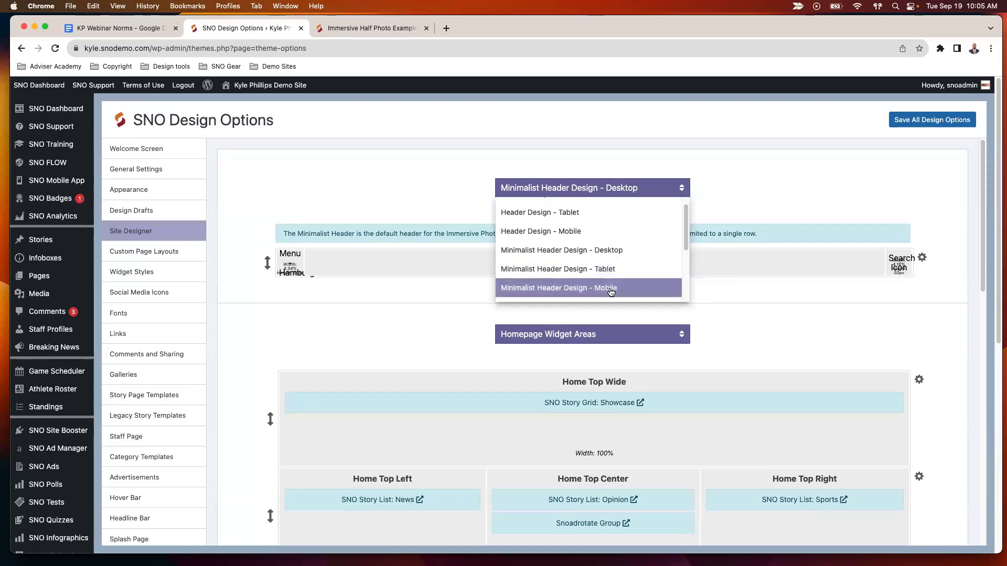
scroll(611, 288, down, 2)
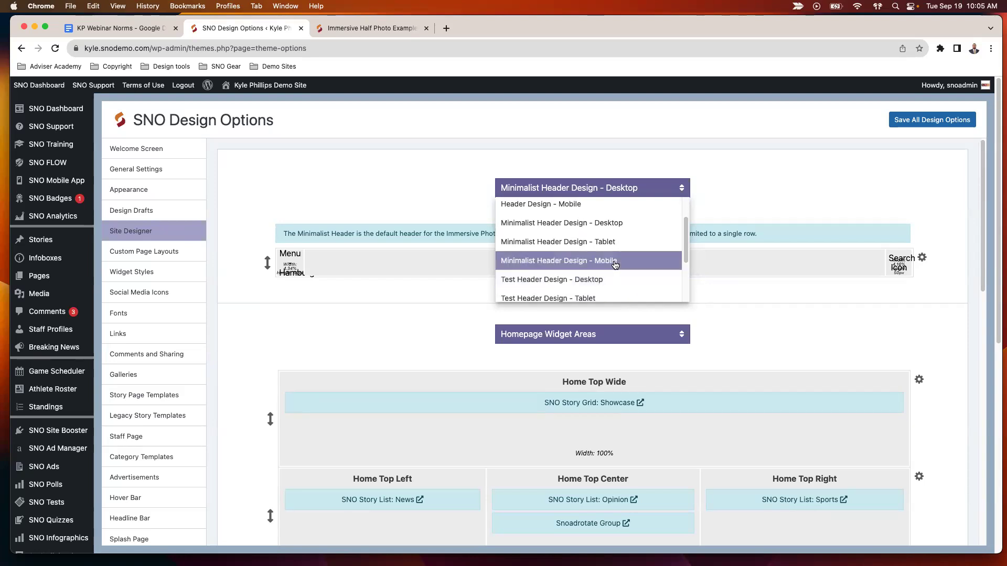
scroll(603, 268, down, 1)
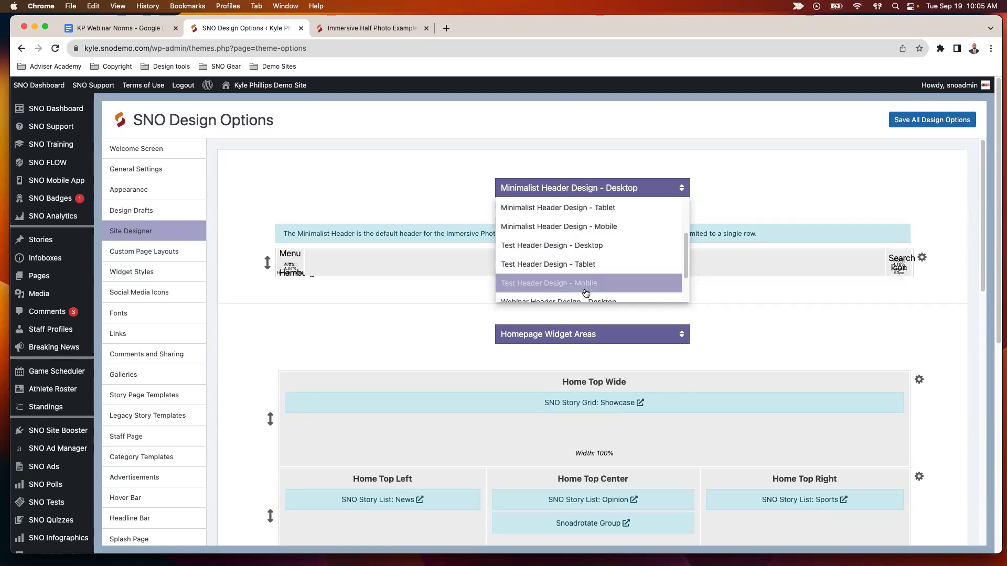
scroll(582, 273, down, 2)
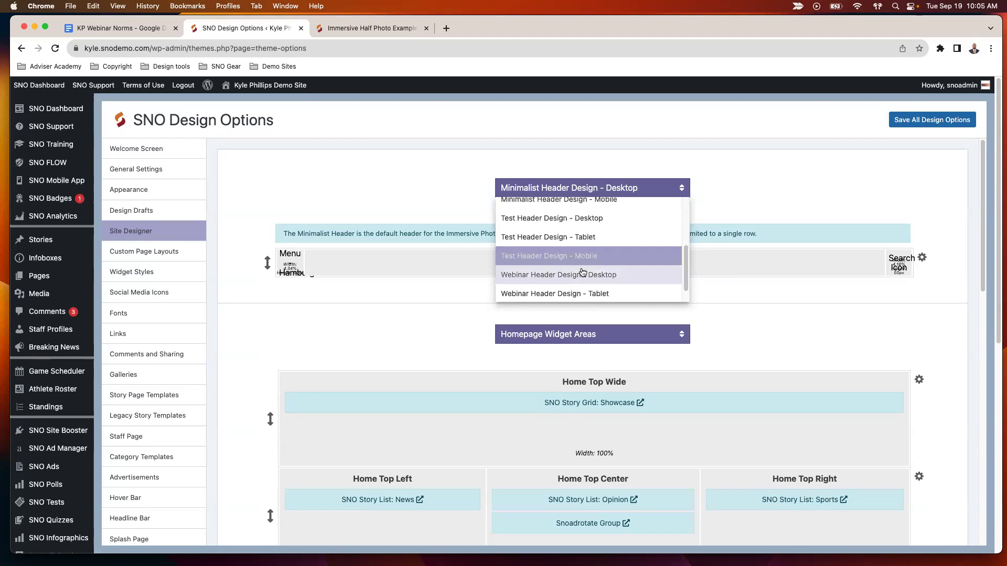
scroll(577, 278, down, 2)
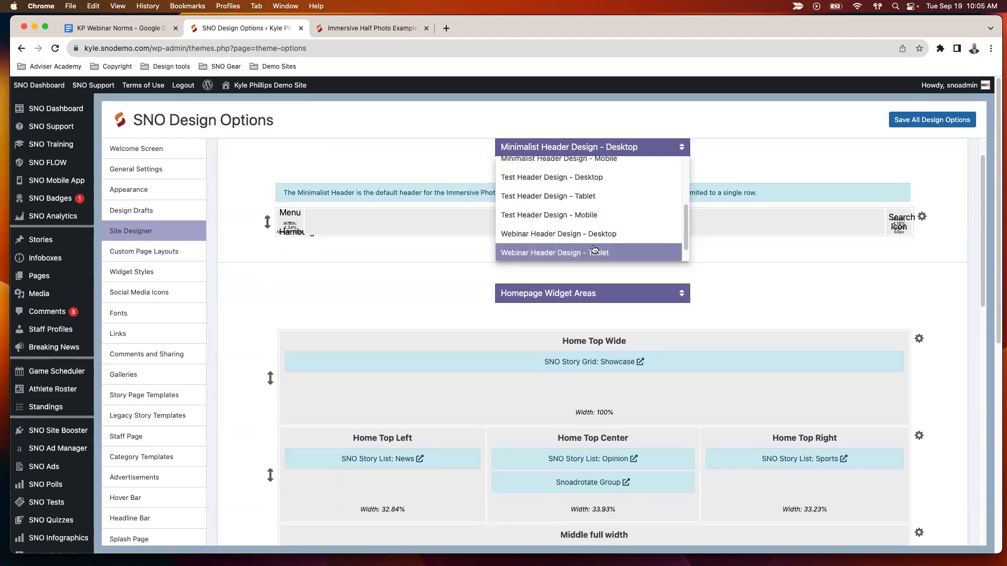
scroll(666, 247, down, 1)
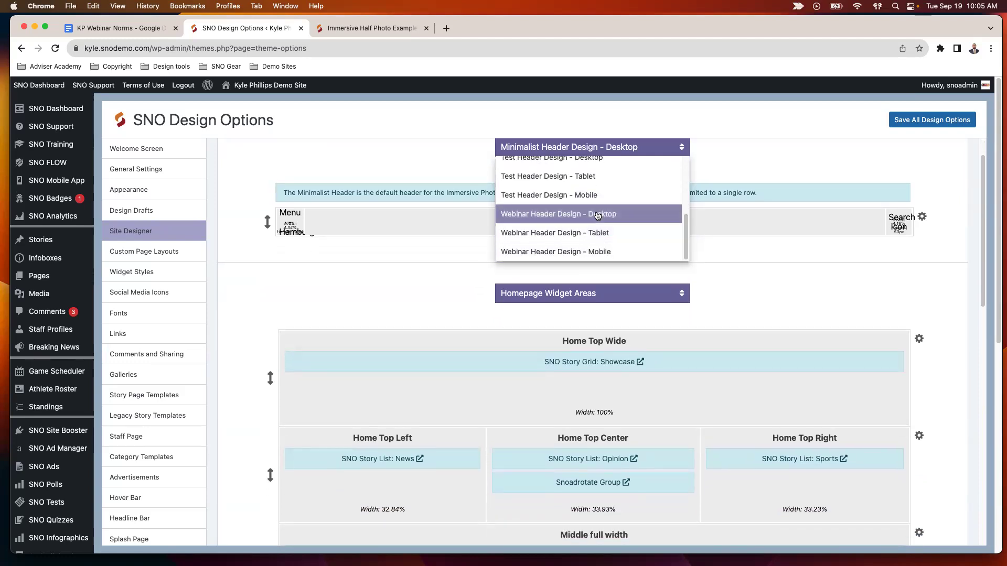
- Load Webinar Header Design - Desktop and inspect its Marquee, icons/date/search, graphic and menu blocks
click(595, 215)
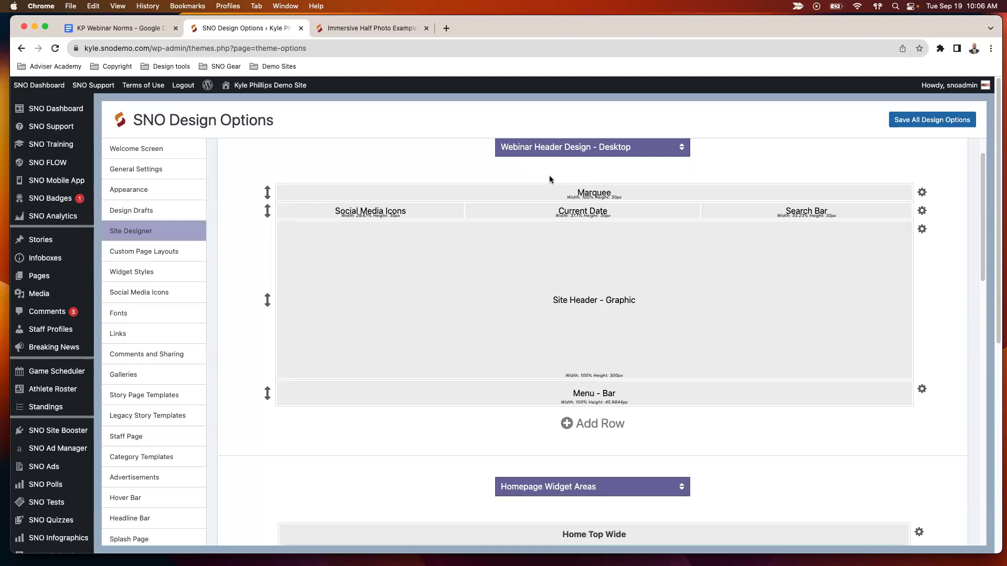
mouse_move(321, 265)
mouse_move(292, 211)
mouse_move(728, 213)
mouse_move(294, 231)
mouse_move(325, 395)
- Set the Site Header - Graphic desktop image to Graphic-Header-for-Demo-Site-3.png from the Media Library
click(292, 229)
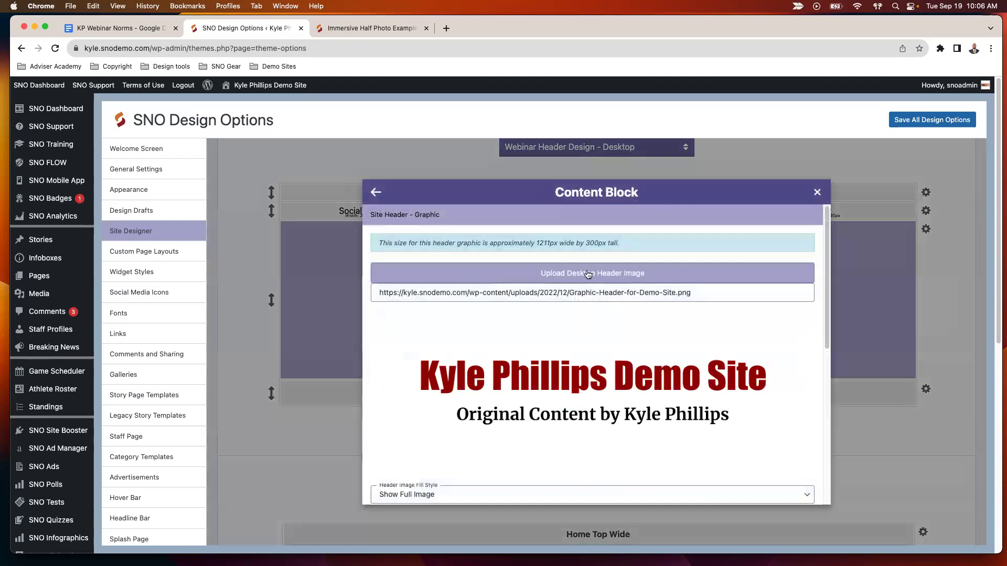
click(588, 274)
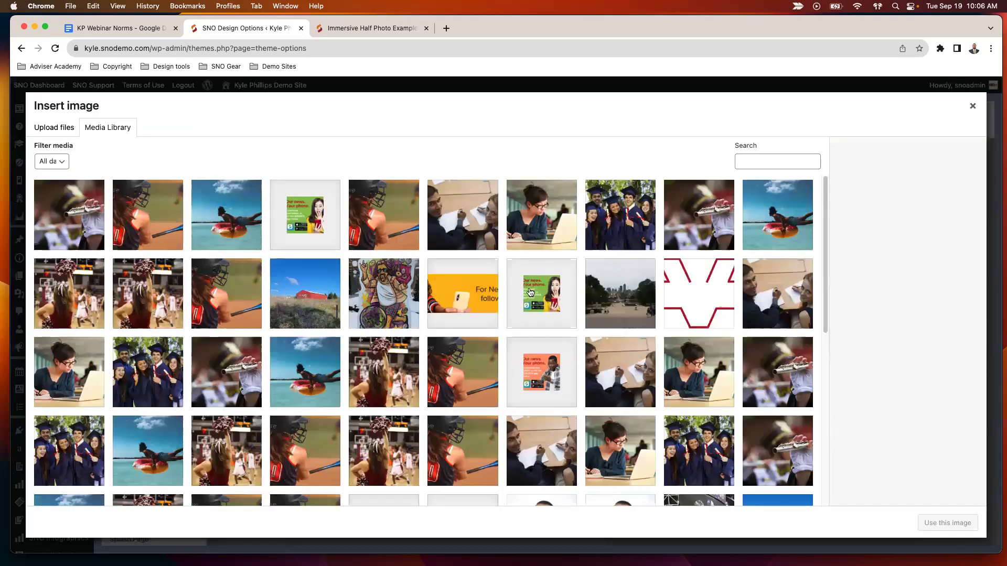
click(57, 131)
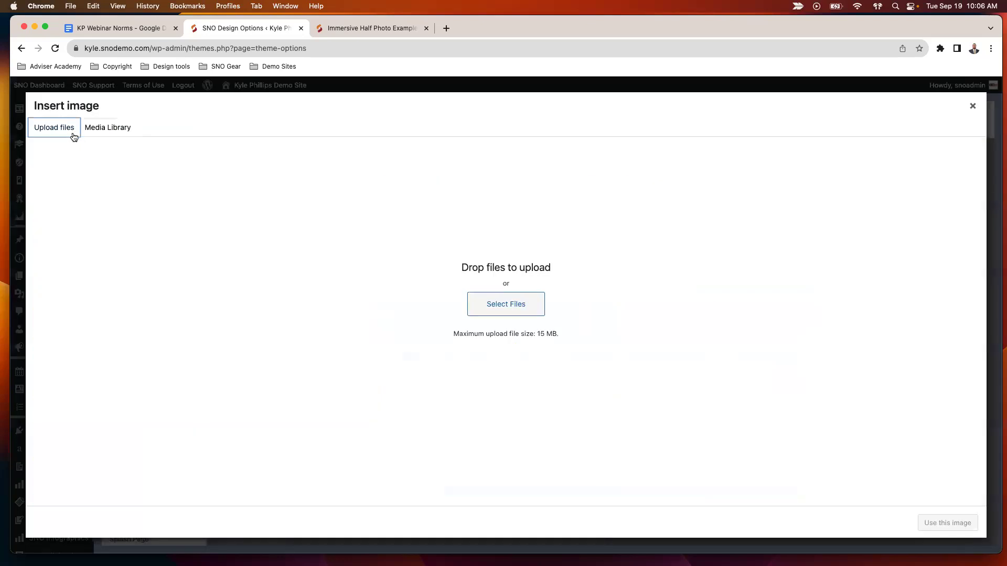
click(109, 130)
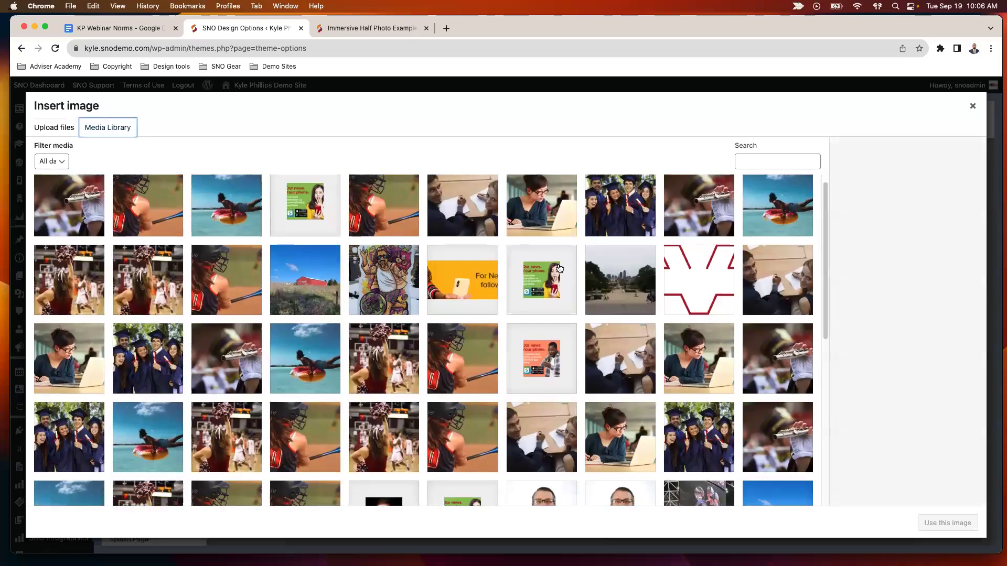
scroll(559, 269, down, 5)
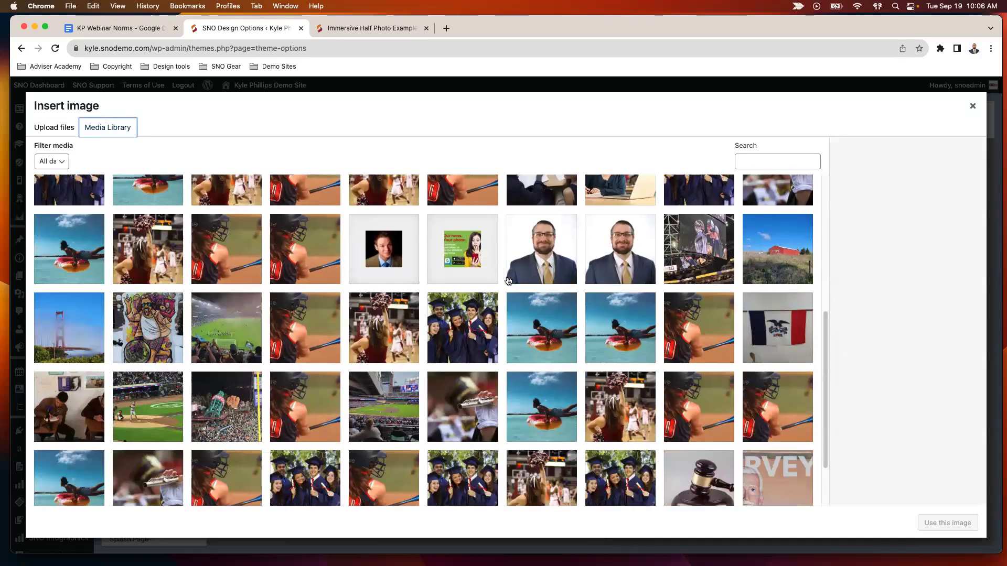
scroll(508, 280, down, 3)
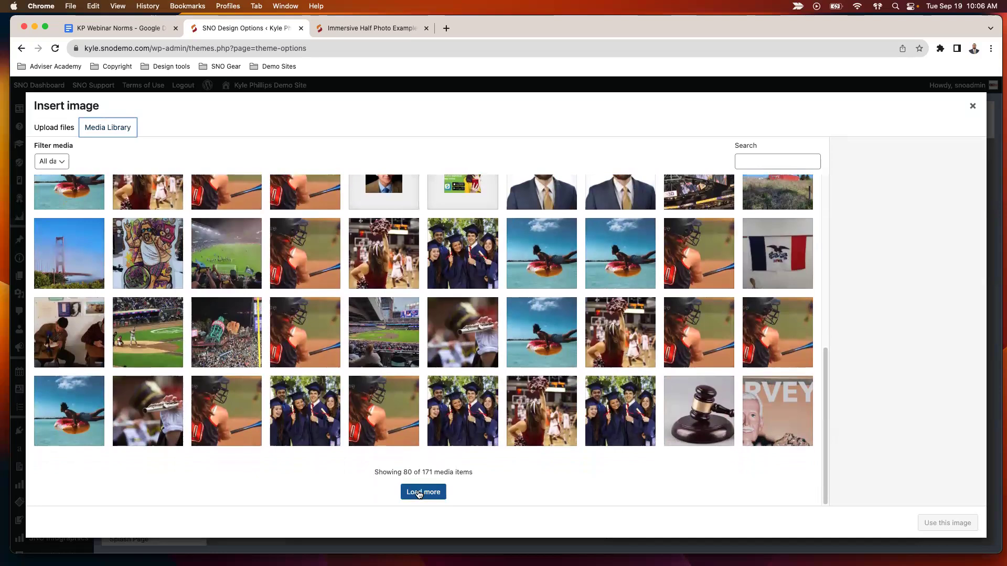
click(419, 495)
scroll(508, 370, down, 1)
click(470, 472)
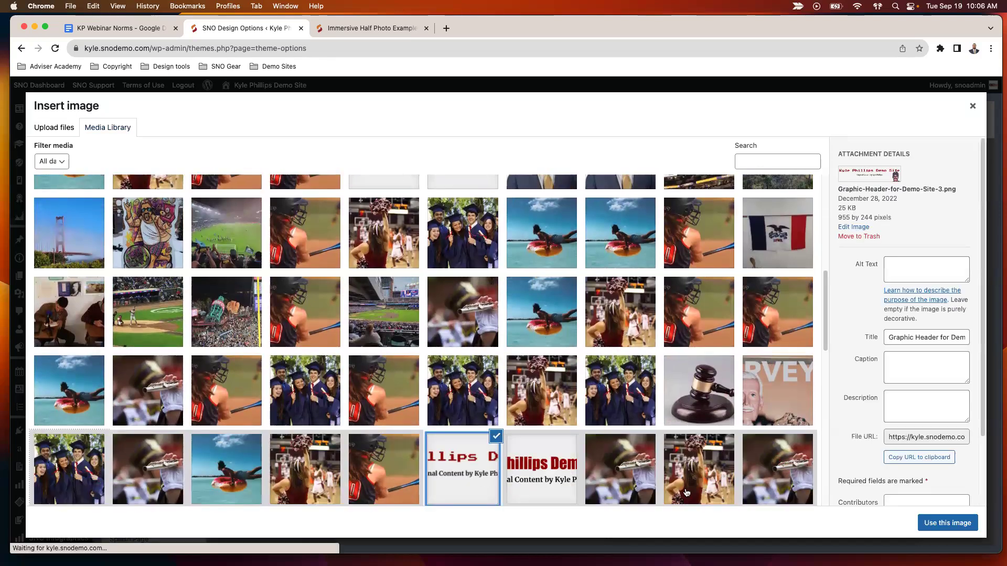
click(953, 522)
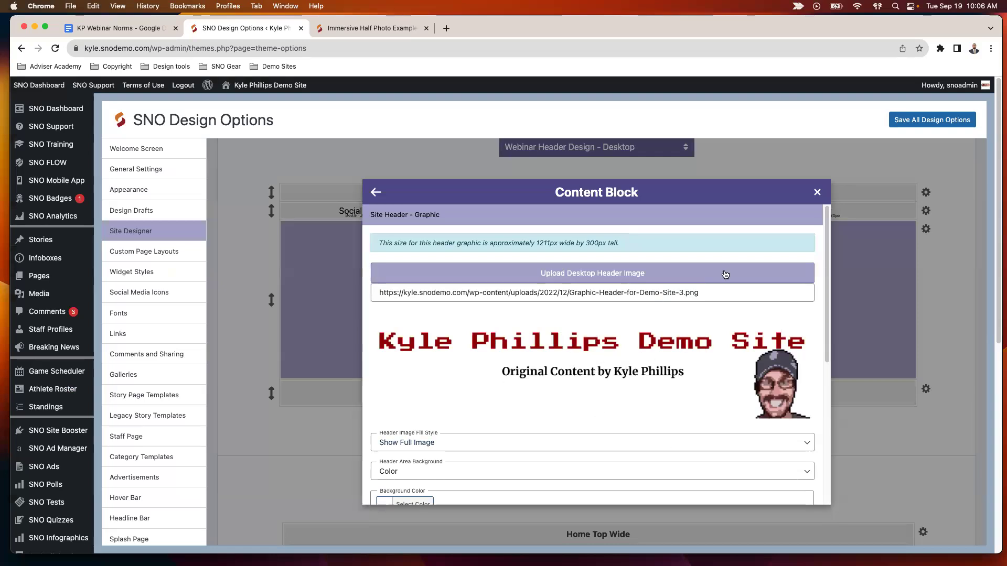
click(817, 189)
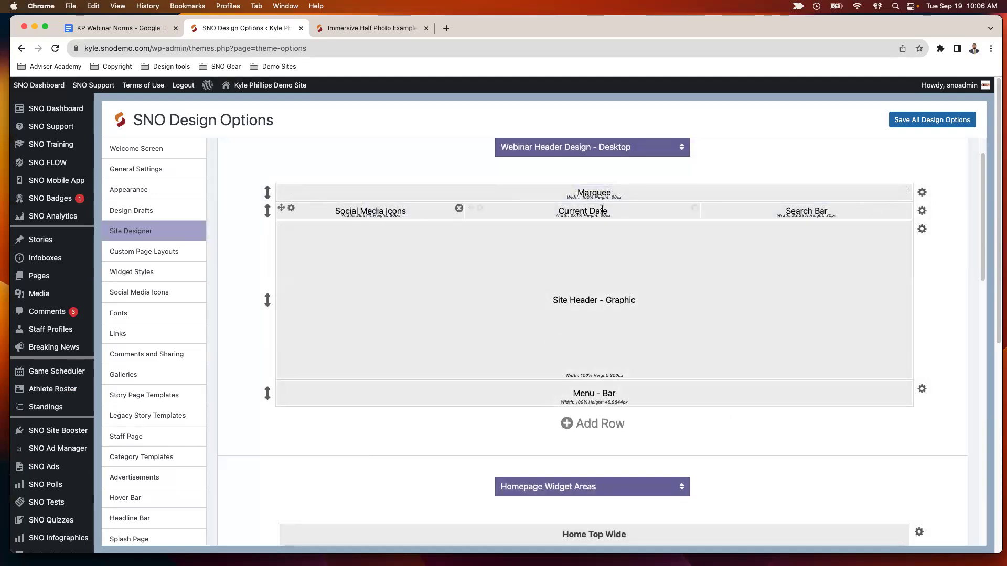
- Delete the icons, date and search row and set the Marquee content to New Headlines
click(922, 211)
click(885, 234)
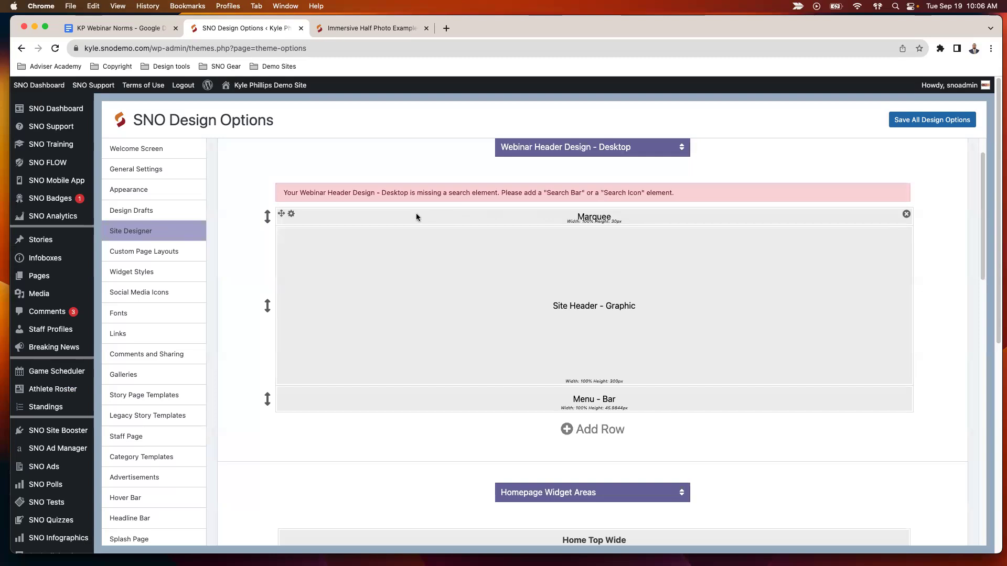
click(292, 217)
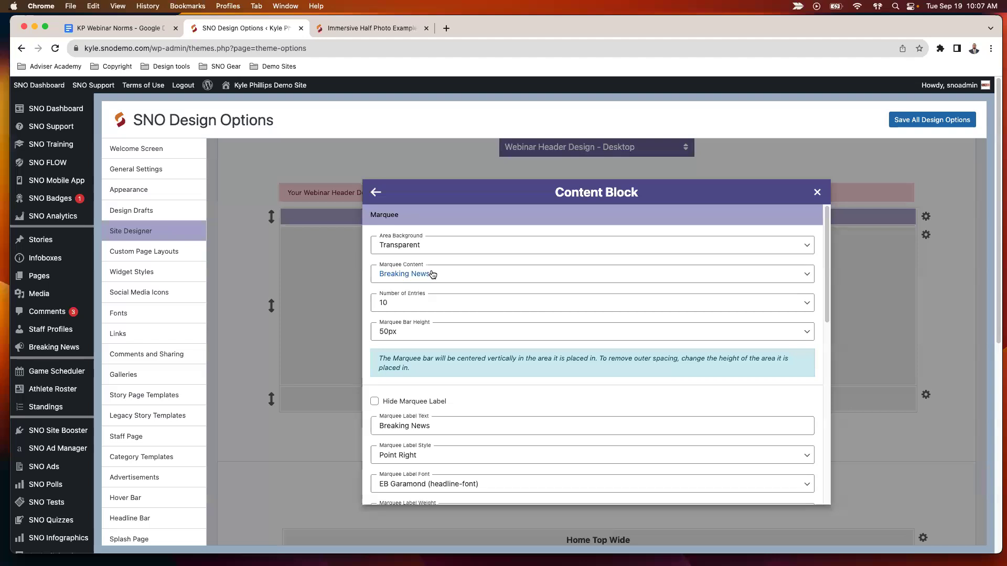
click(432, 275)
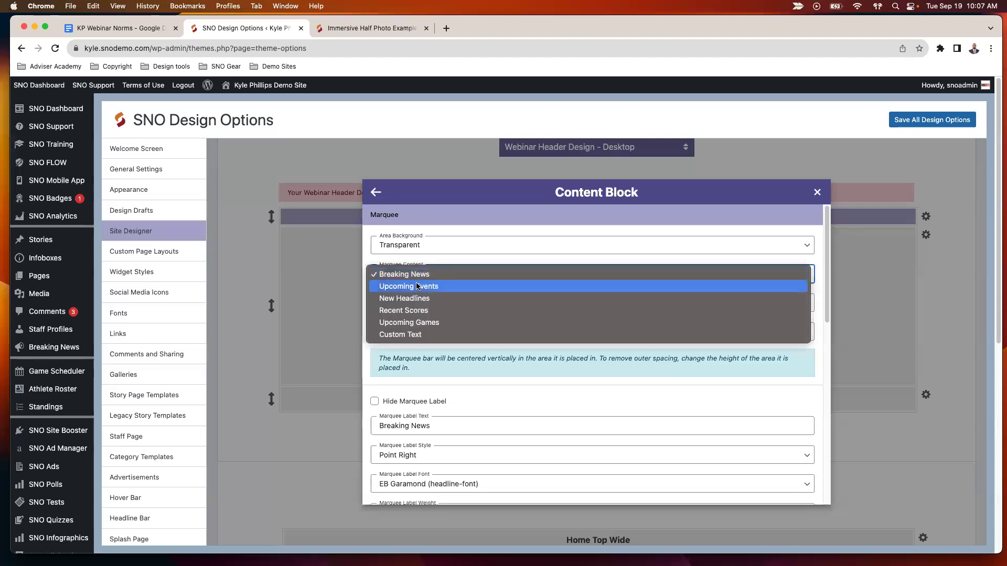
click(417, 312)
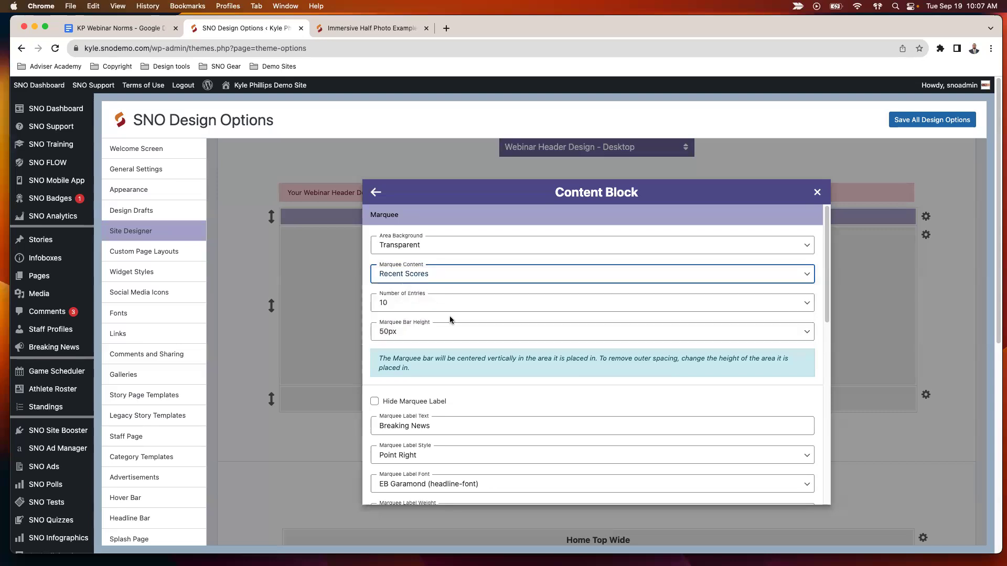
click(445, 274)
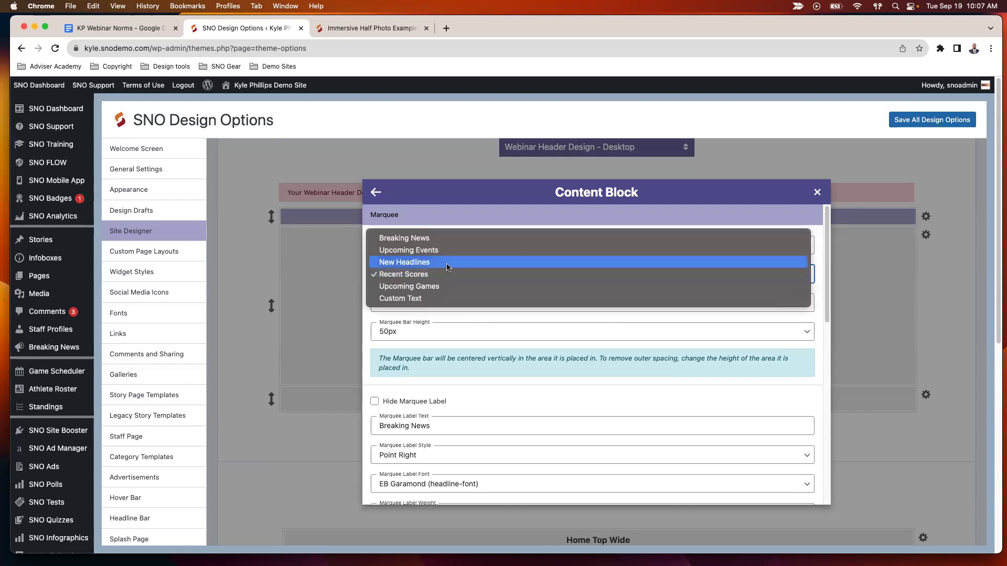
click(447, 265)
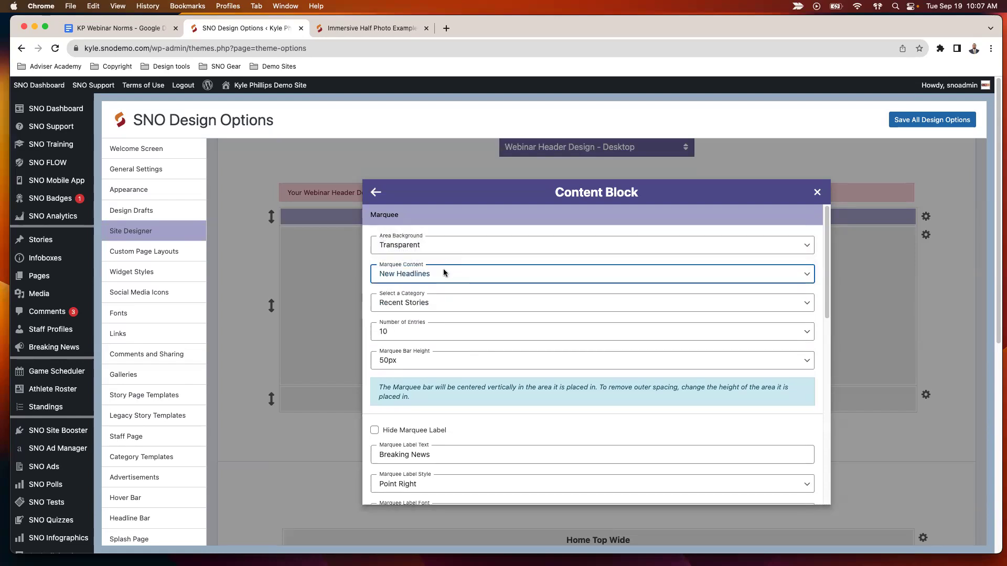
click(817, 193)
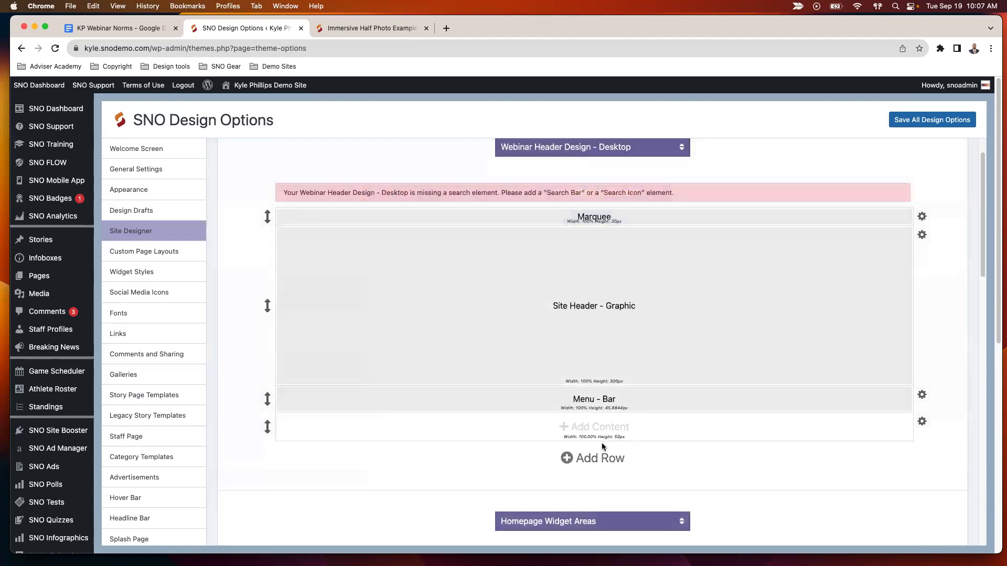
- Delete the empty row under the Marquee, graphic and menu rows, then save all design options
click(598, 427)
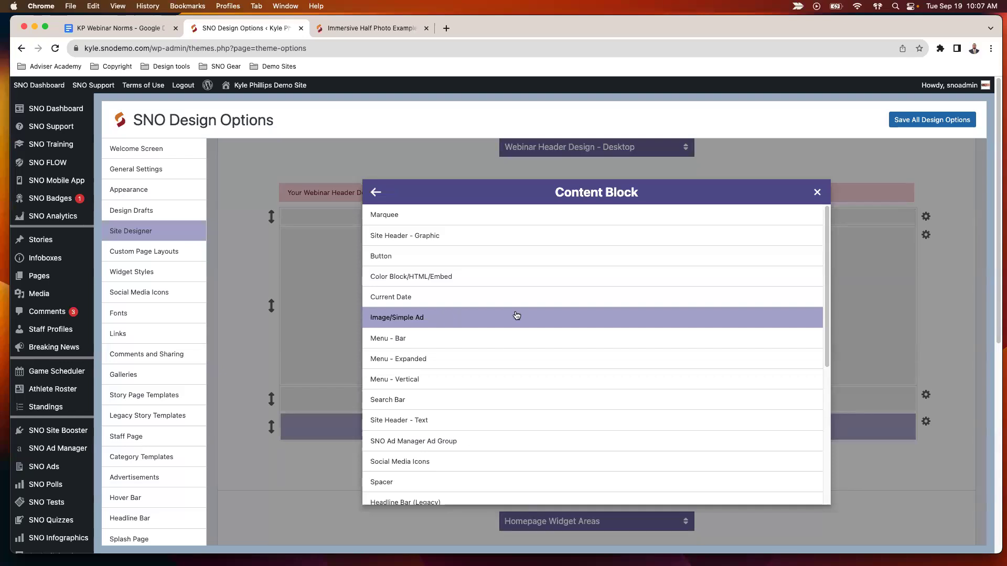
click(817, 193)
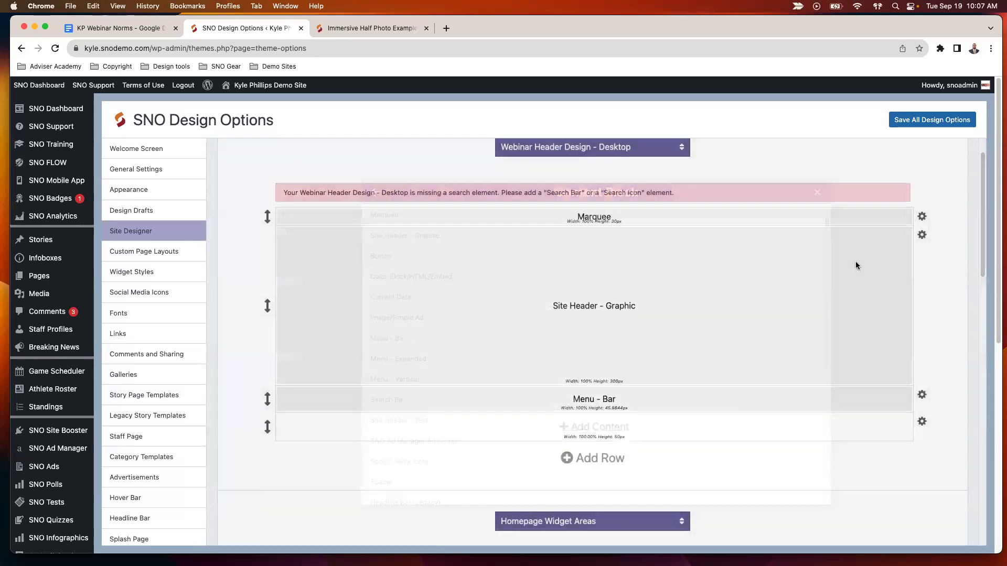
click(922, 423)
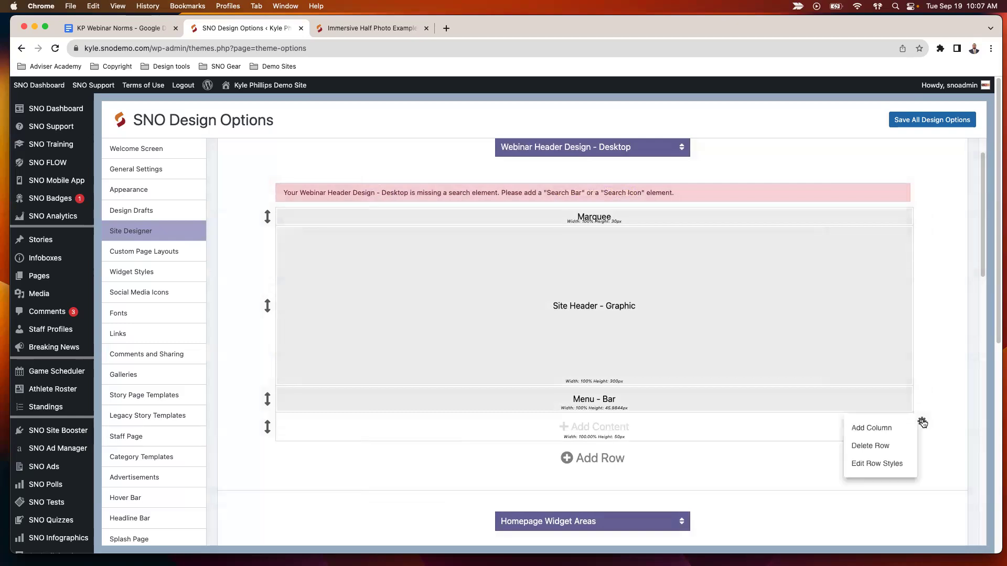
click(889, 449)
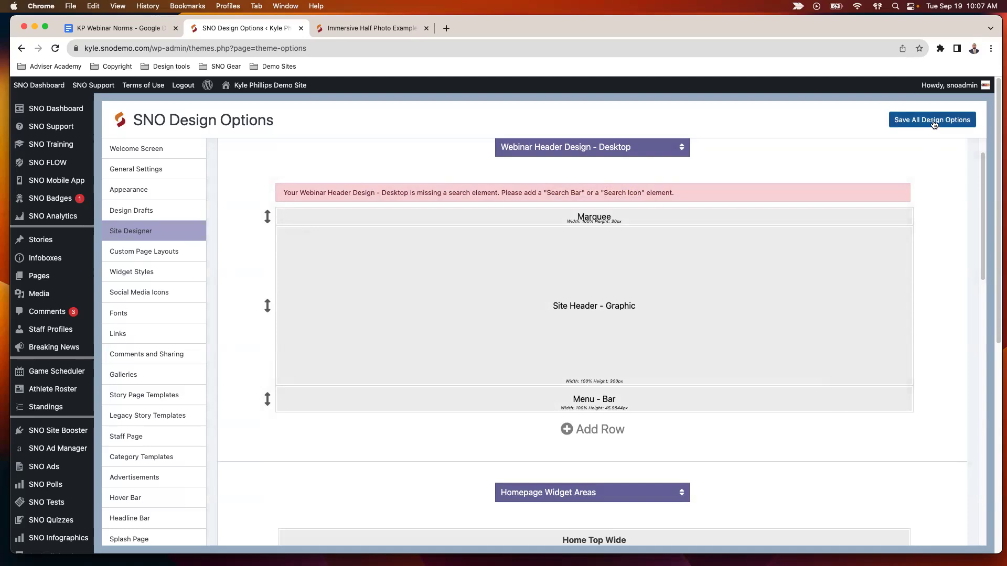
click(933, 123)
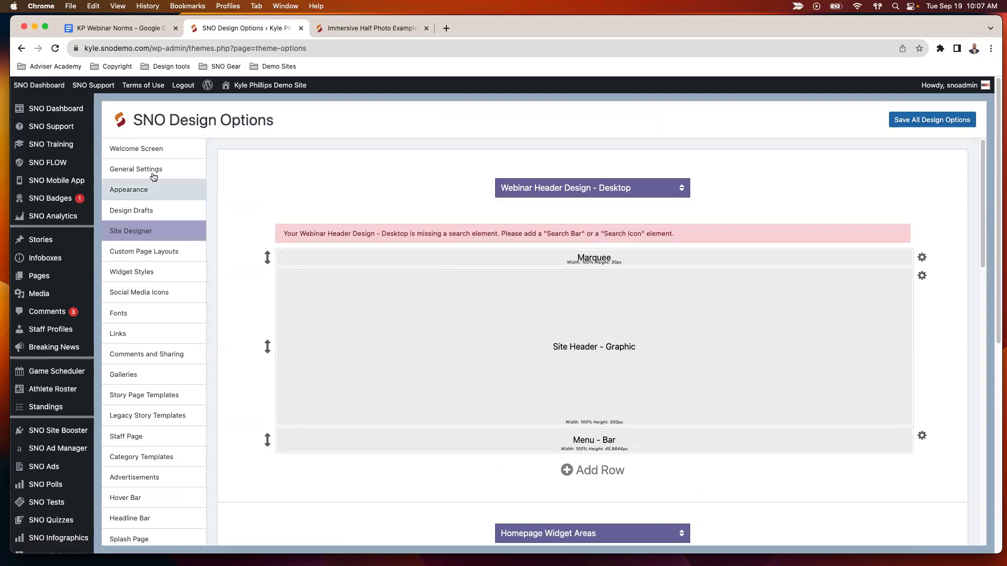
- Open the Sample Headline story from the Stories list for editing
mouse_move(52, 85)
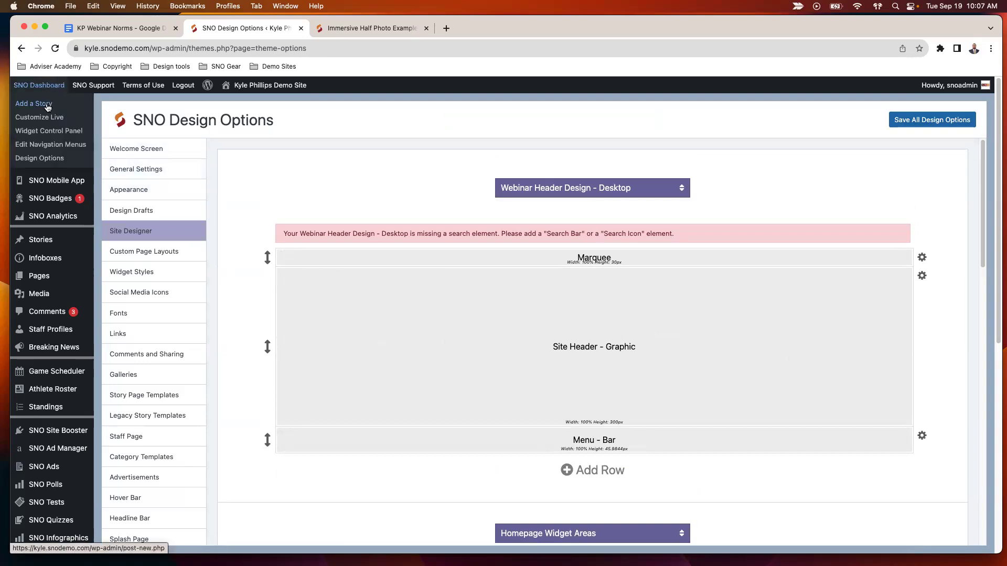
mouse_move(47, 242)
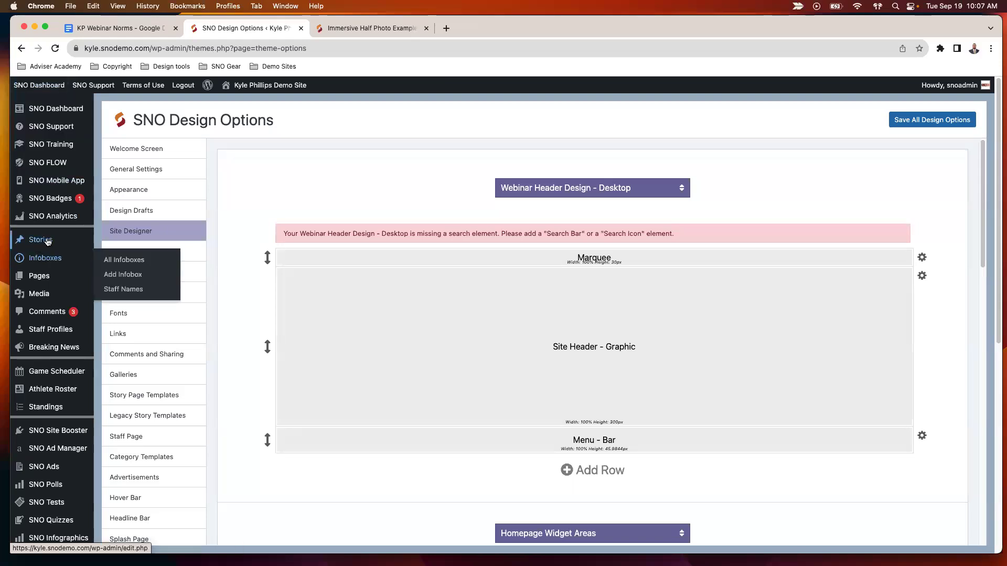
click(107, 242)
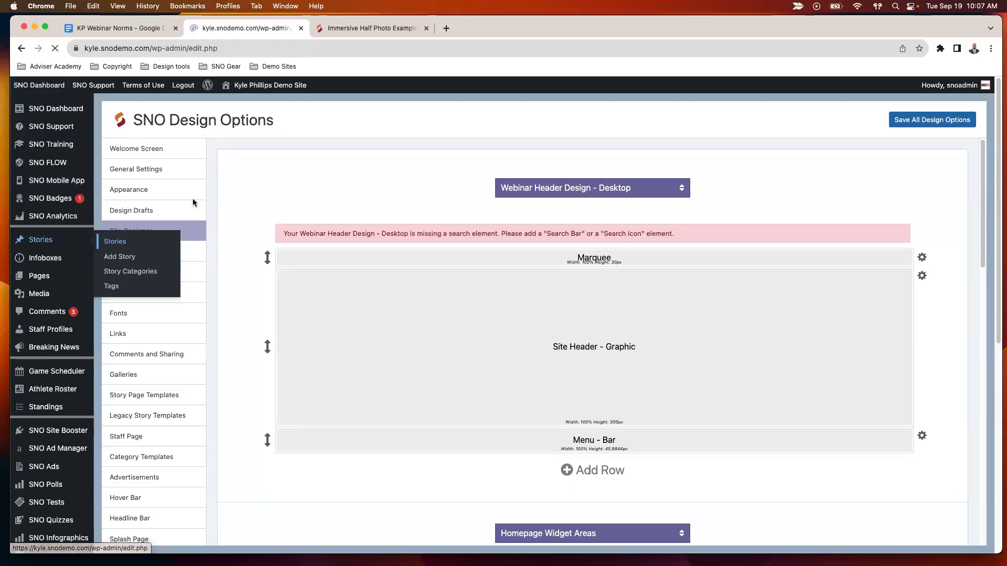
scroll(290, 252, down, 3)
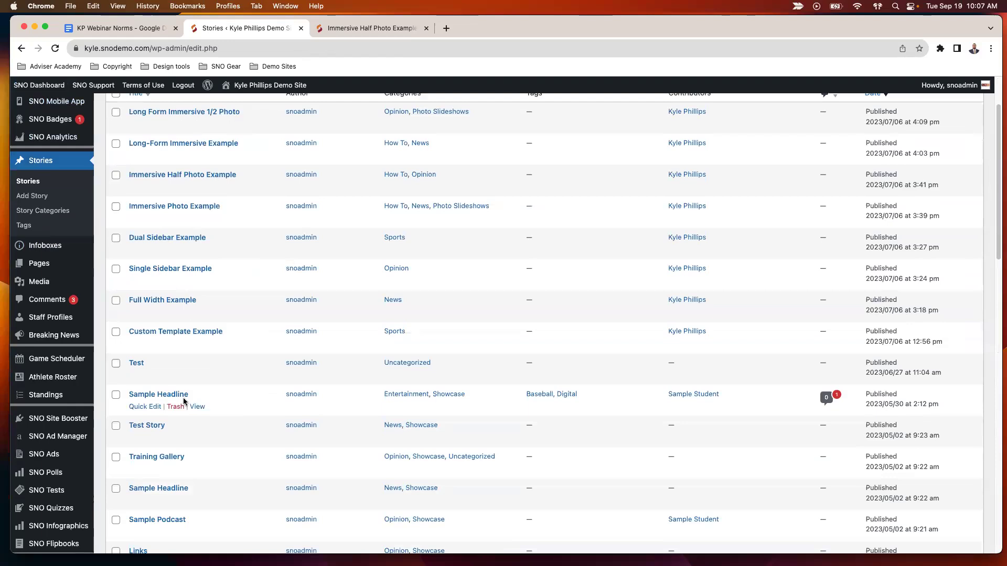
click(163, 395)
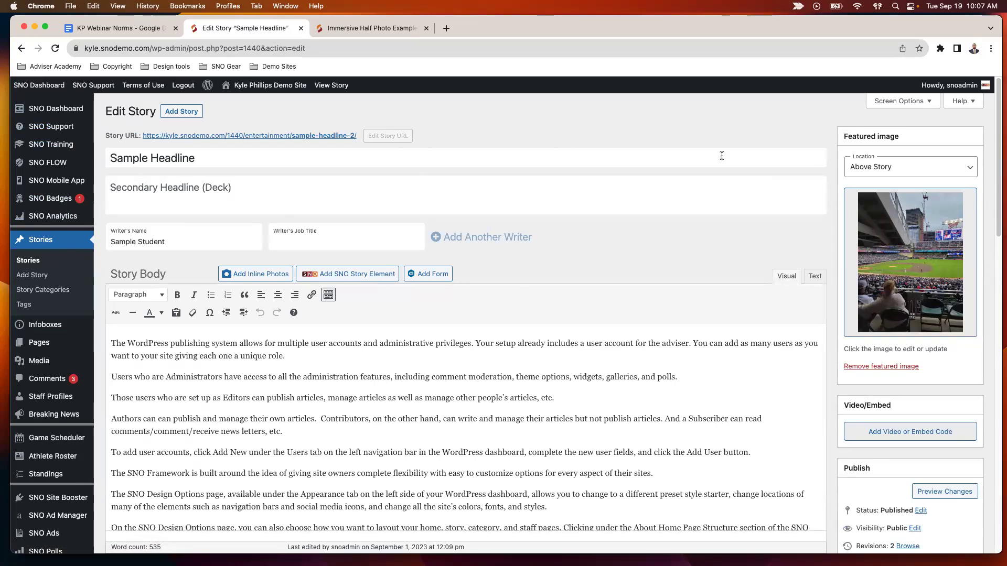
- Convert the story to the FLEX Pro template under Story Page Options
scroll(882, 270, down, 5)
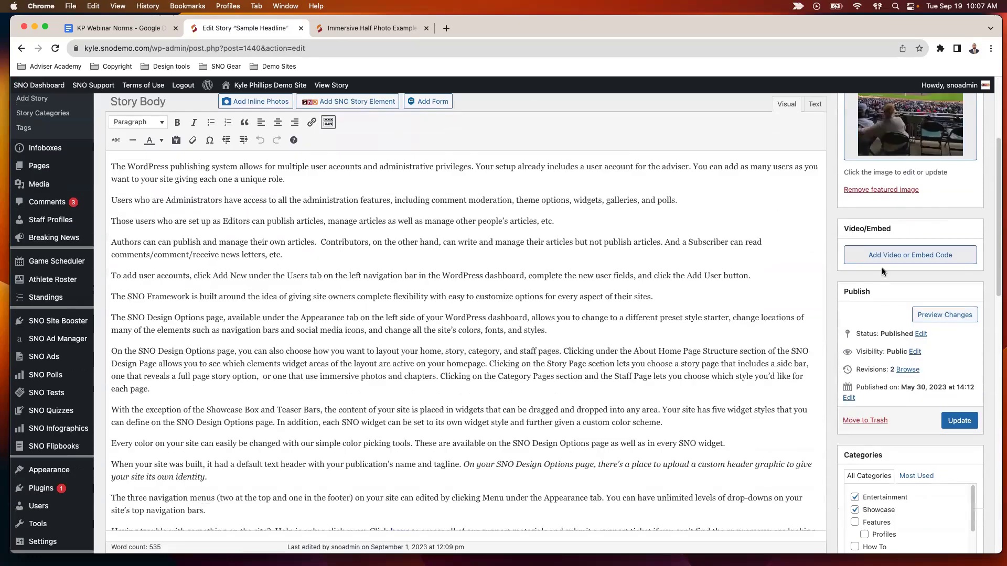
scroll(883, 265, down, 4)
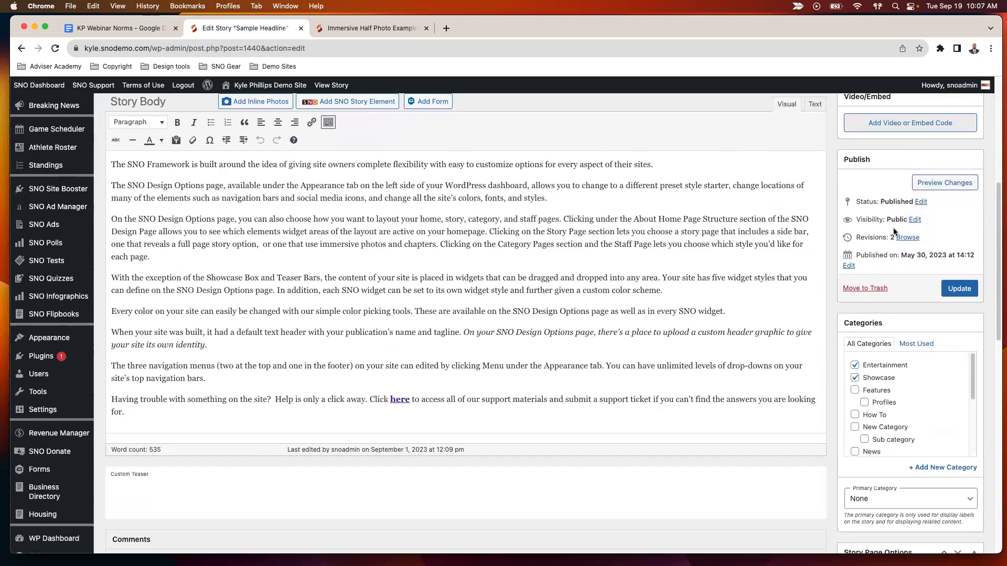
scroll(892, 229, down, 2)
scroll(893, 230, up, 7)
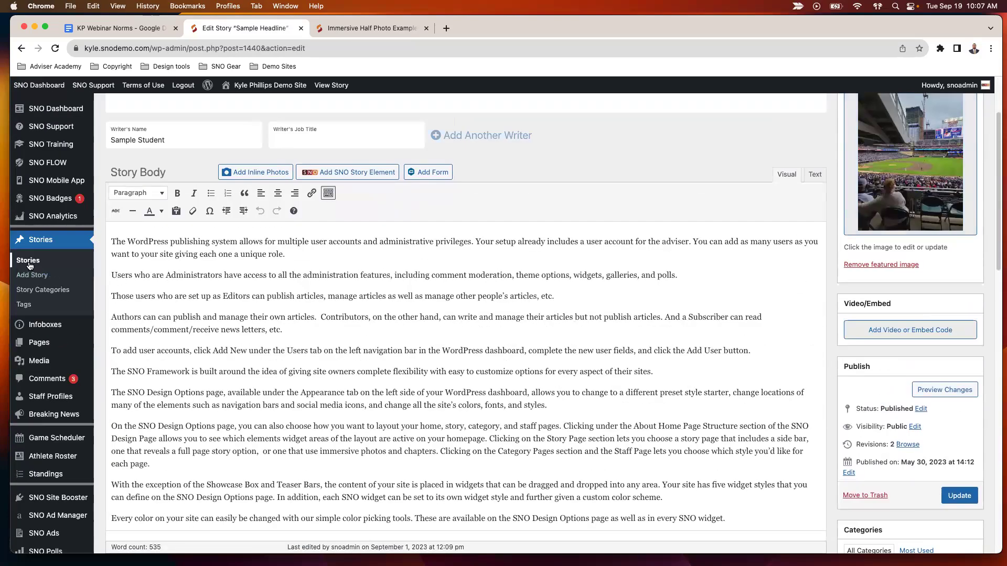
scroll(787, 368, down, 10)
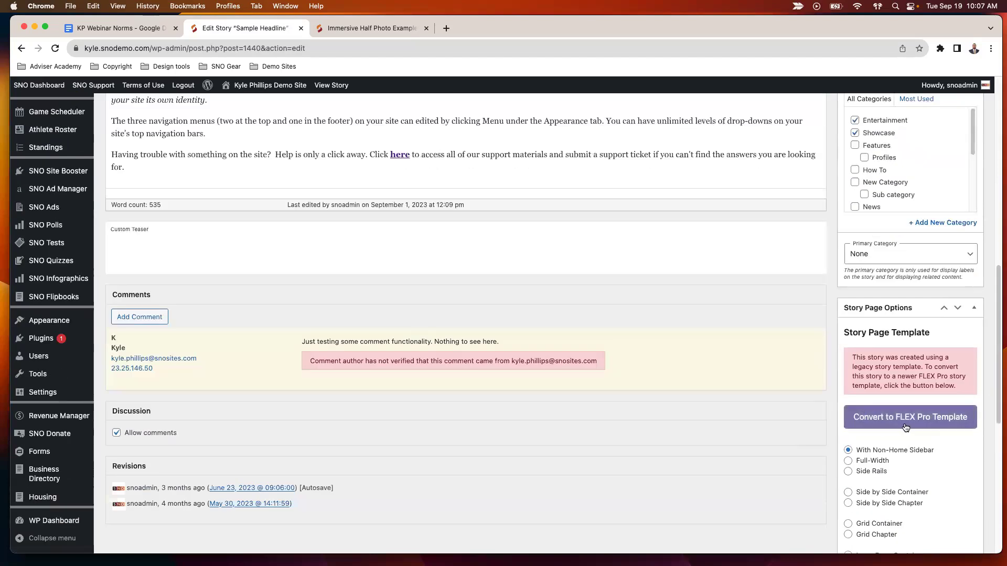
click(906, 428)
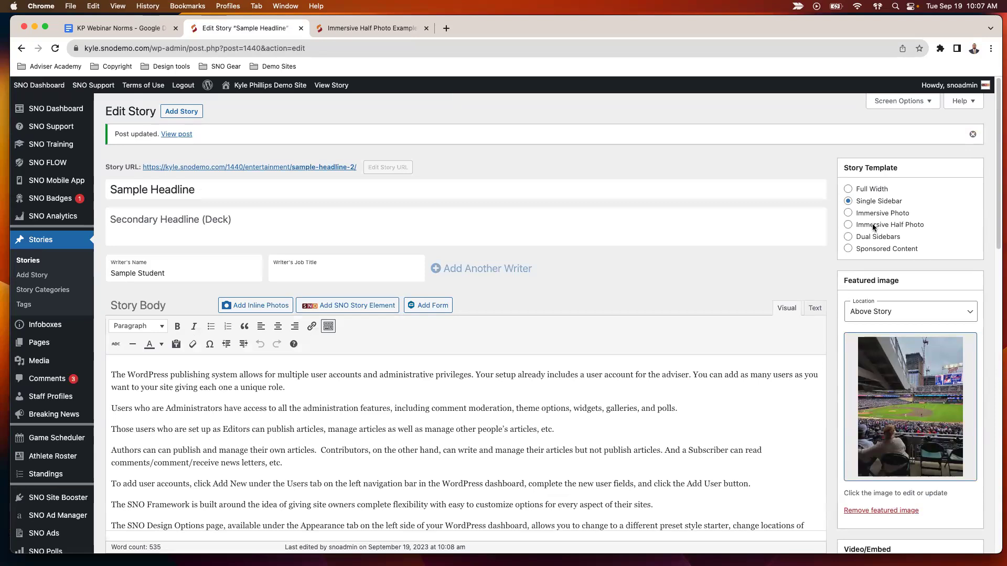
- Try Full Width and Single Sidebar story templates, ending on Dual Sidebars
scroll(812, 262, down, 5)
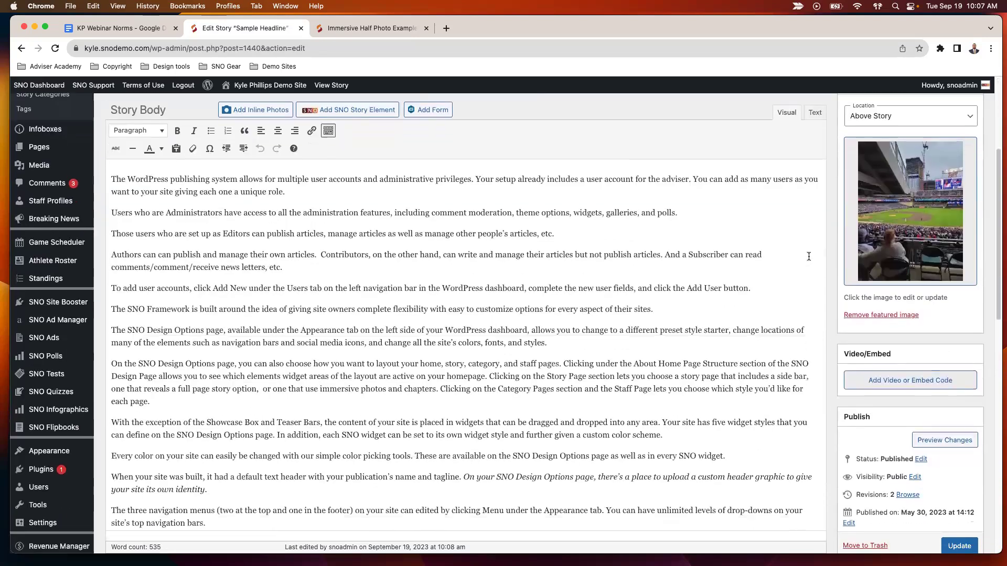
scroll(812, 262, up, 3)
scroll(812, 262, up, 2)
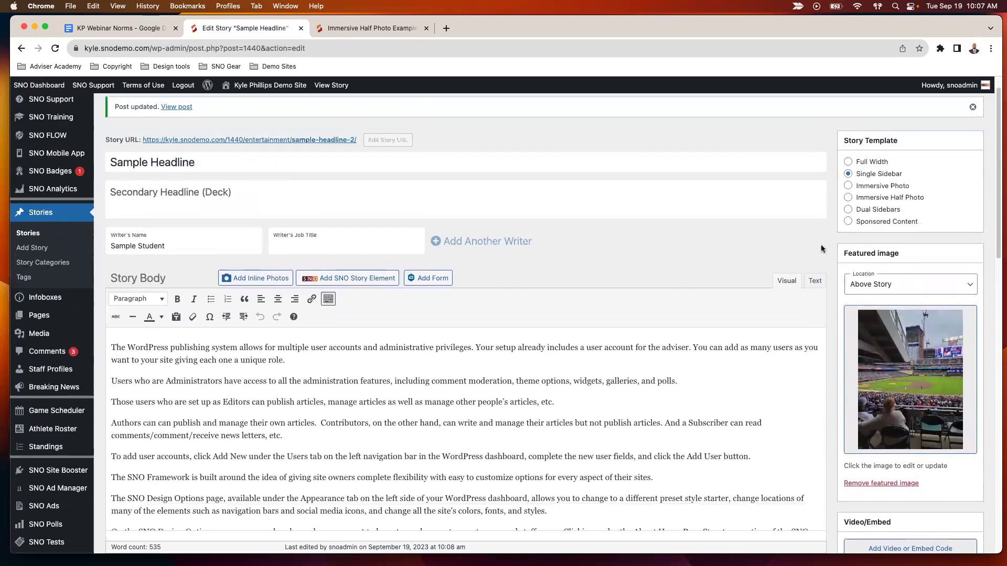
click(849, 162)
click(849, 175)
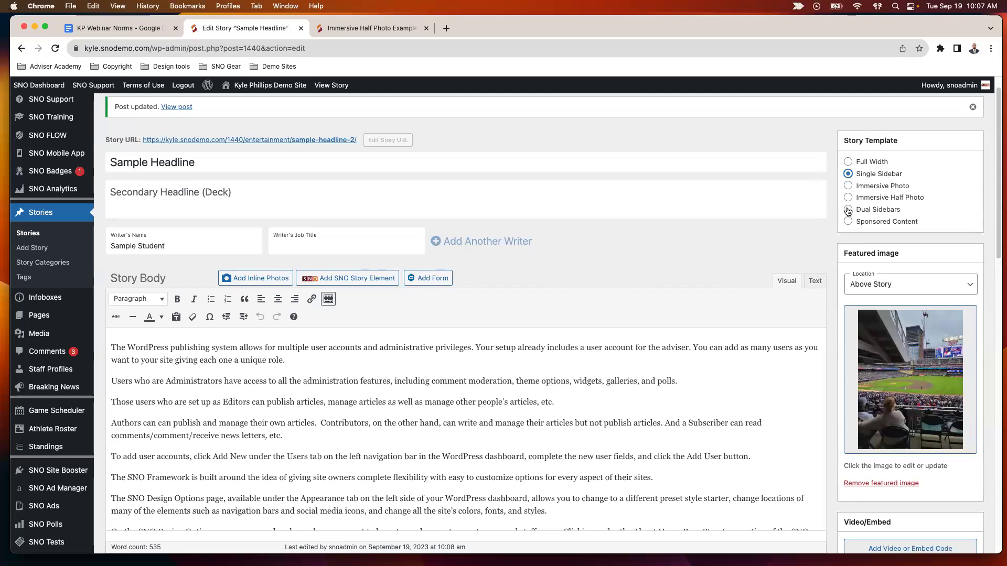
click(848, 209)
scroll(781, 208, down, 1)
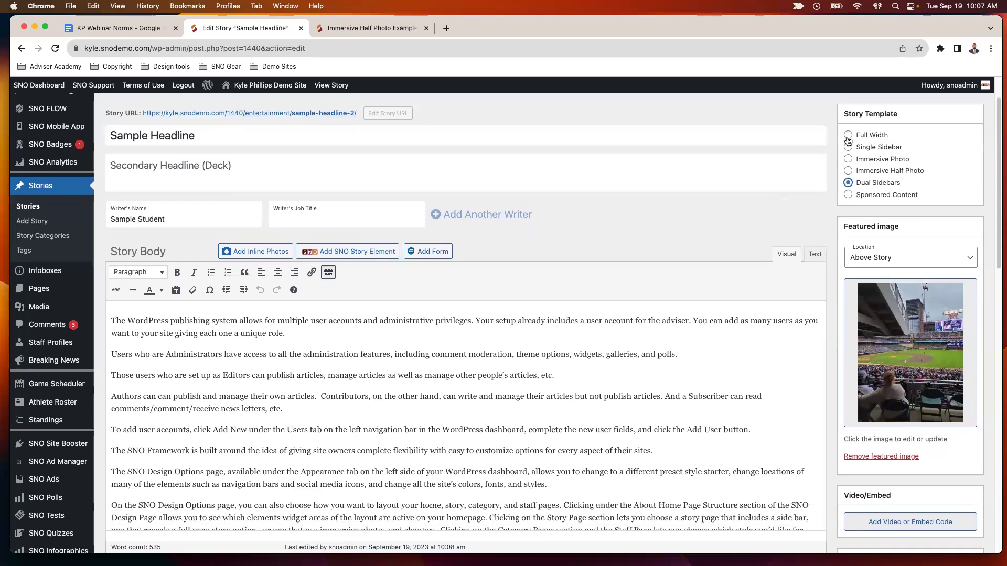
scroll(870, 308, down, 5)
scroll(870, 410, down, 1)
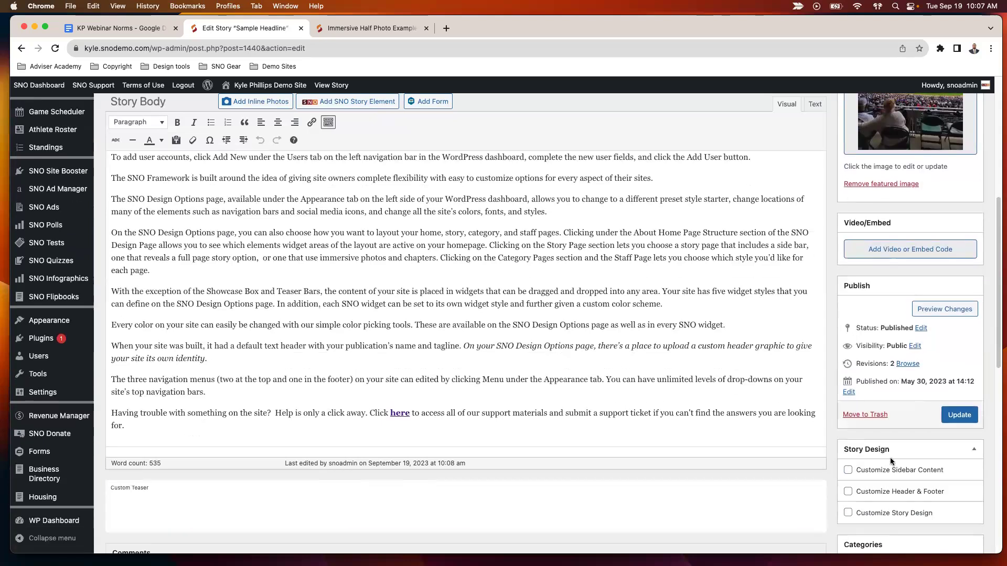
scroll(839, 451, down, 1)
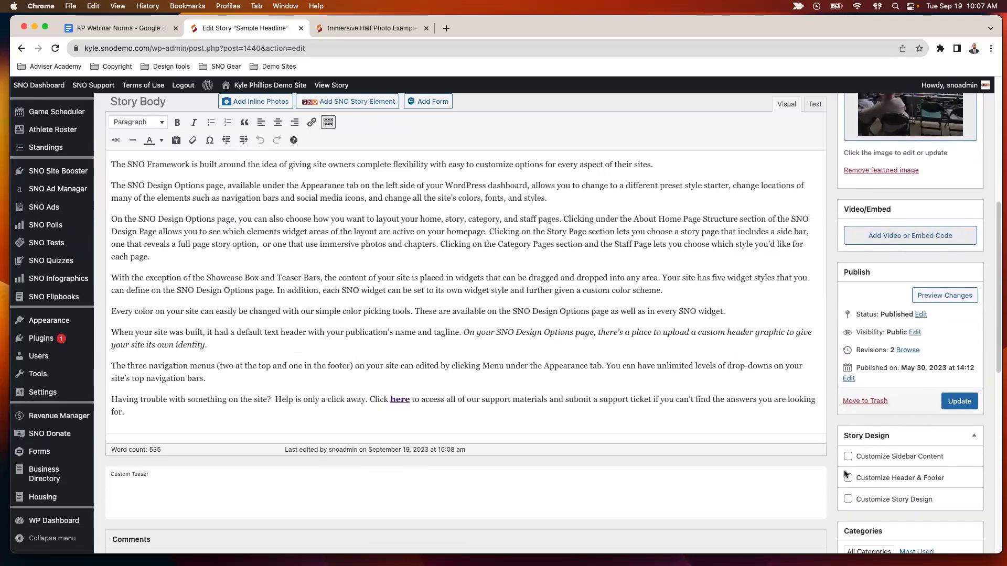
- Enable Customize Header & Footer, choose the Webinar header, and update the story
click(848, 479)
scroll(881, 467, down, 1)
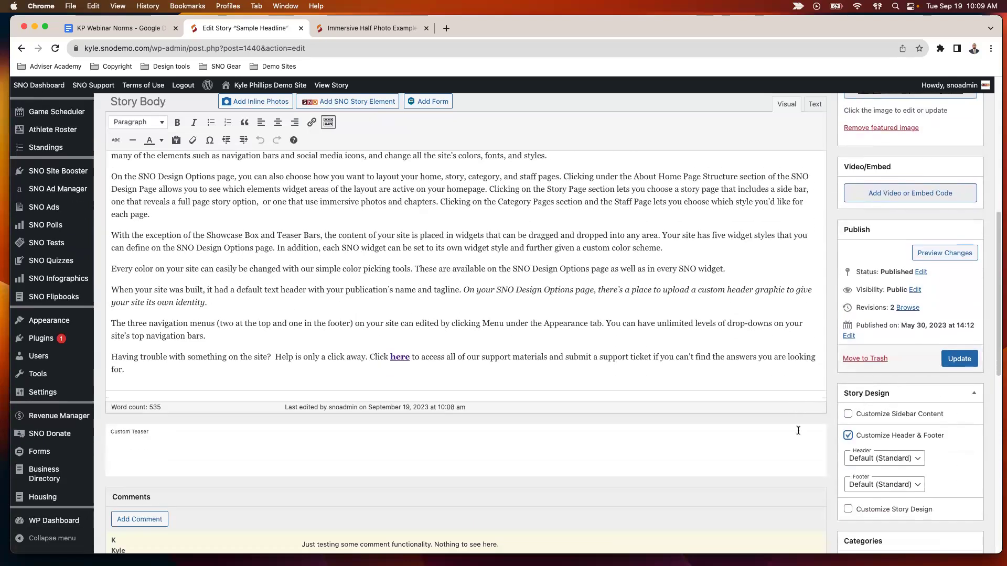
click(881, 465)
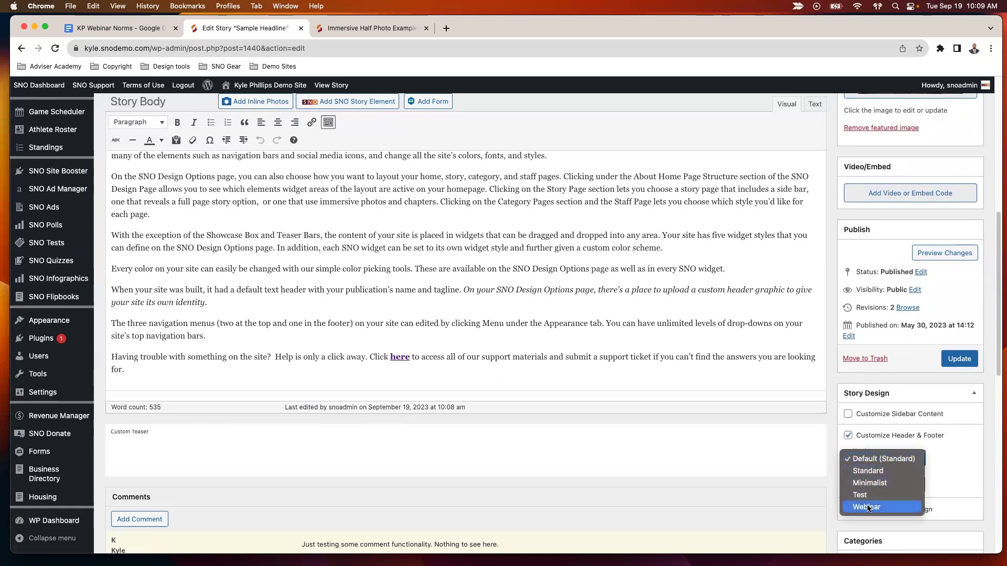
click(850, 495)
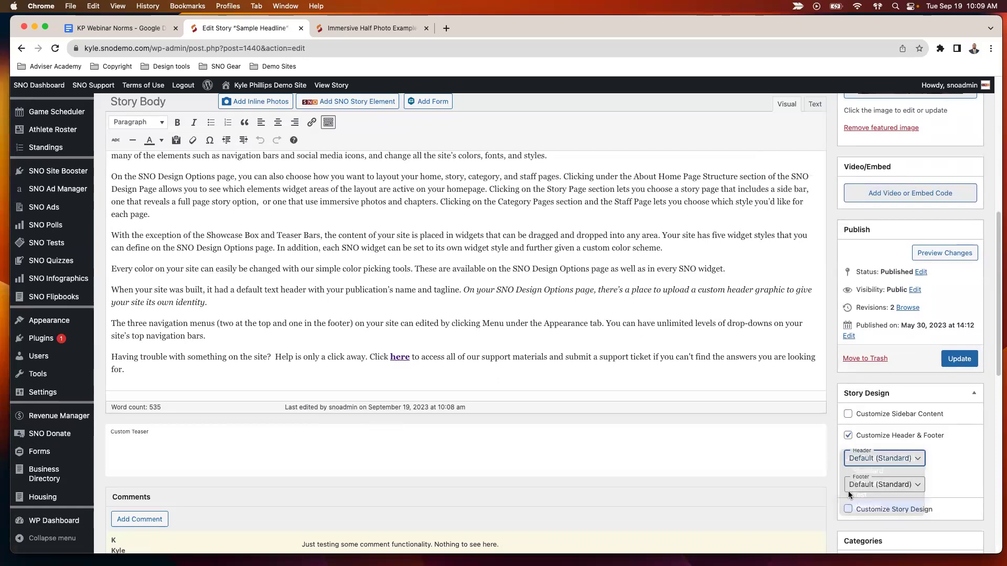
click(959, 362)
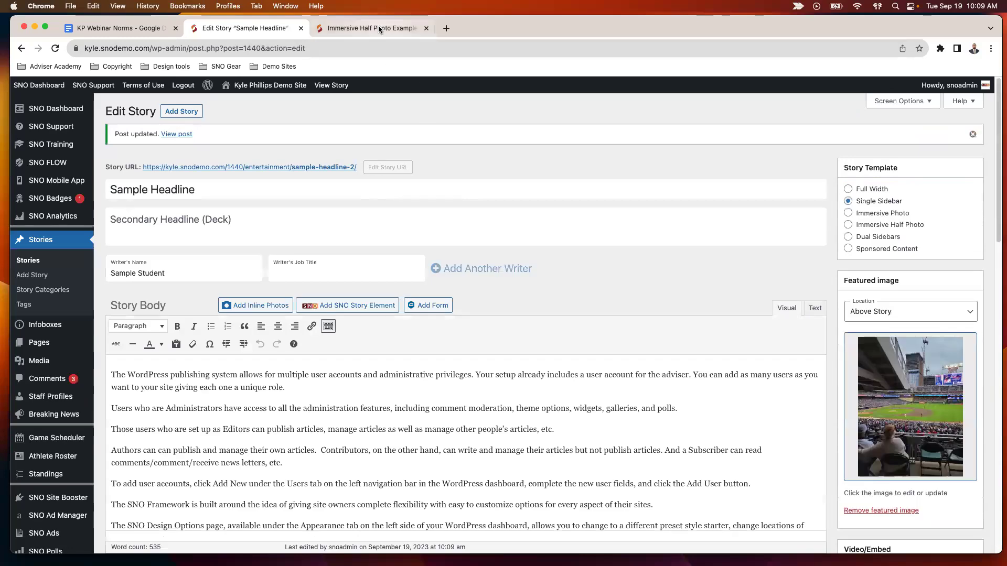
- Look at the Immersive Half Photo Example story and demo homepage, then return to Sample Headline
click(379, 28)
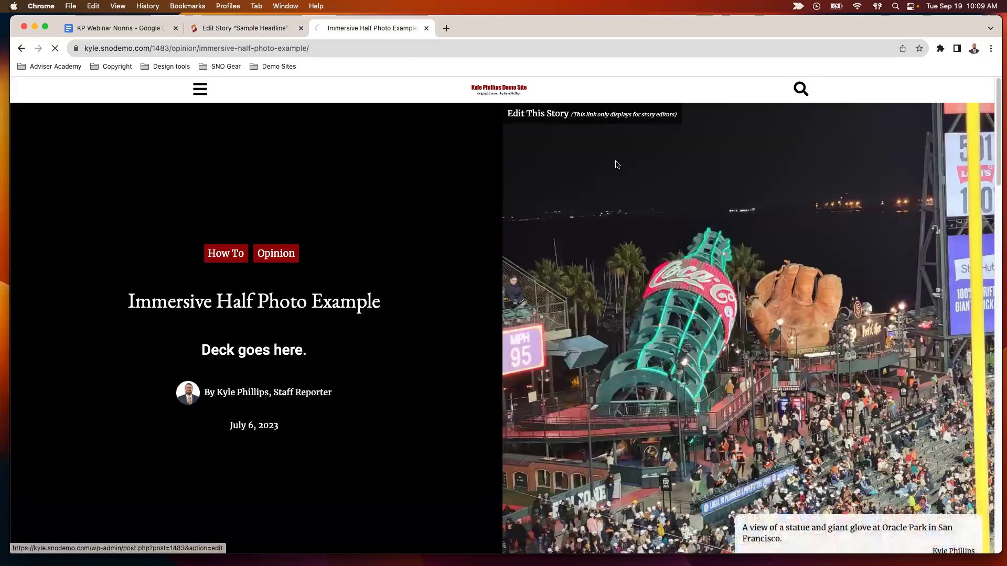
click(491, 91)
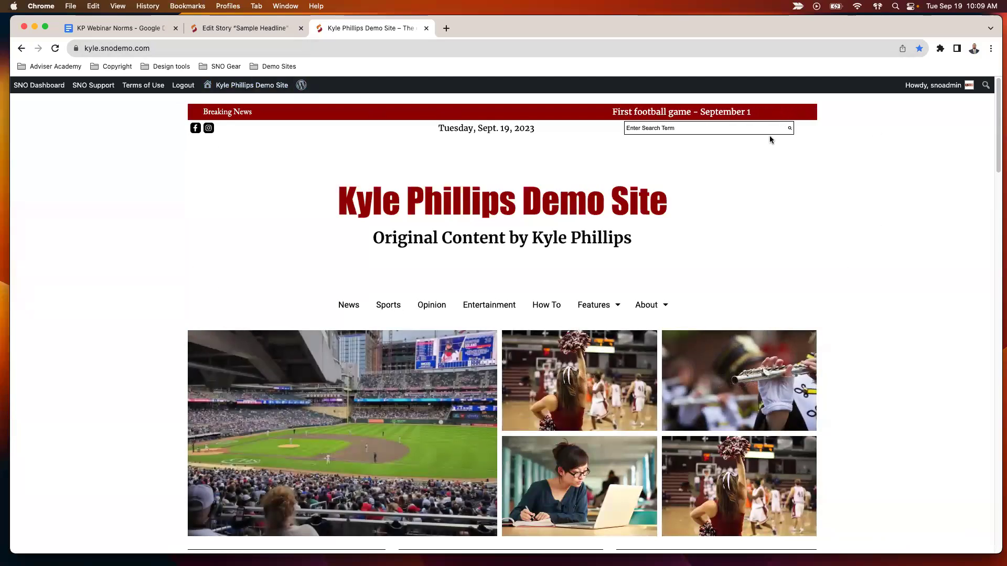
click(242, 28)
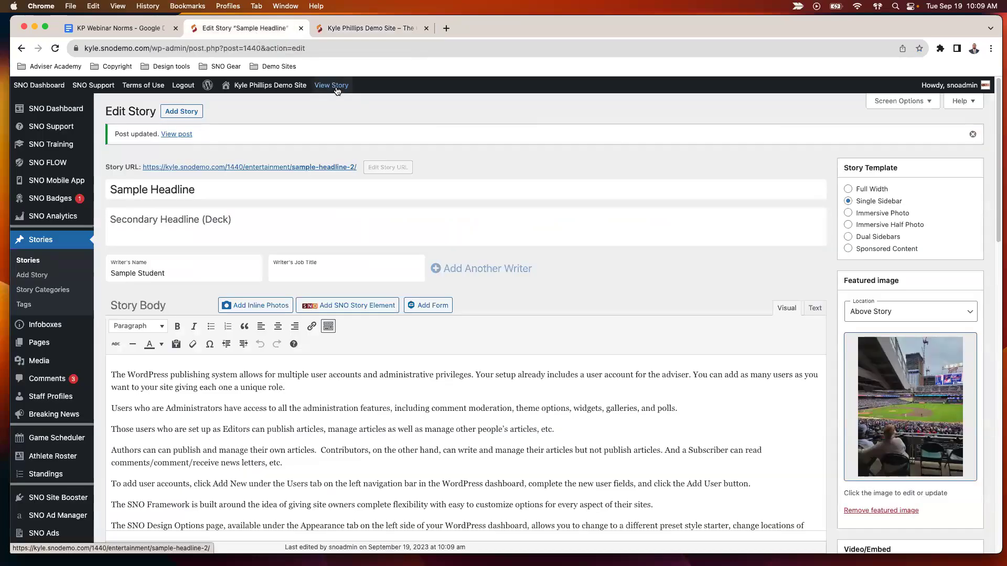
- View the live Sample Headline story with its Webinar header, then reopen it in the editor
click(338, 88)
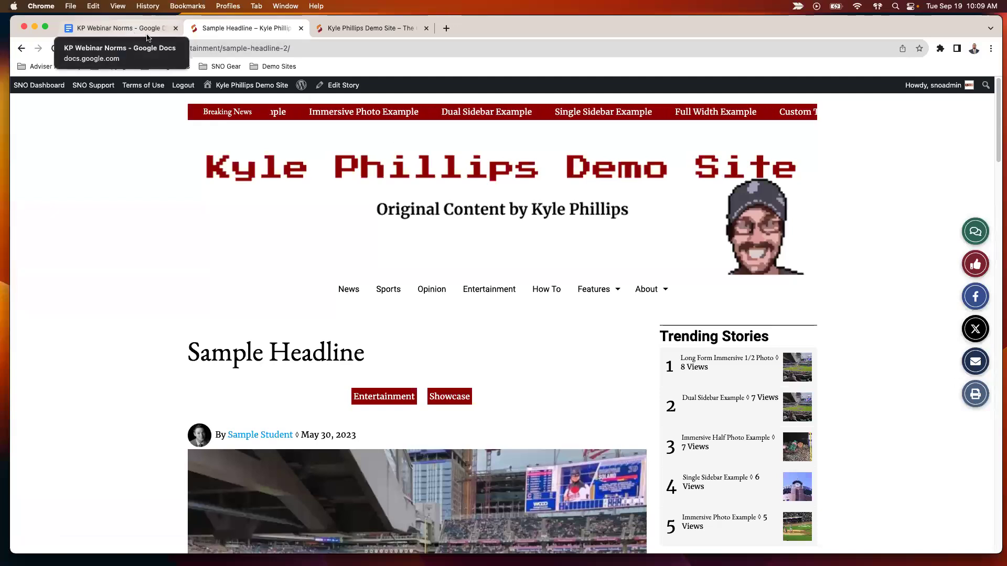
click(324, 84)
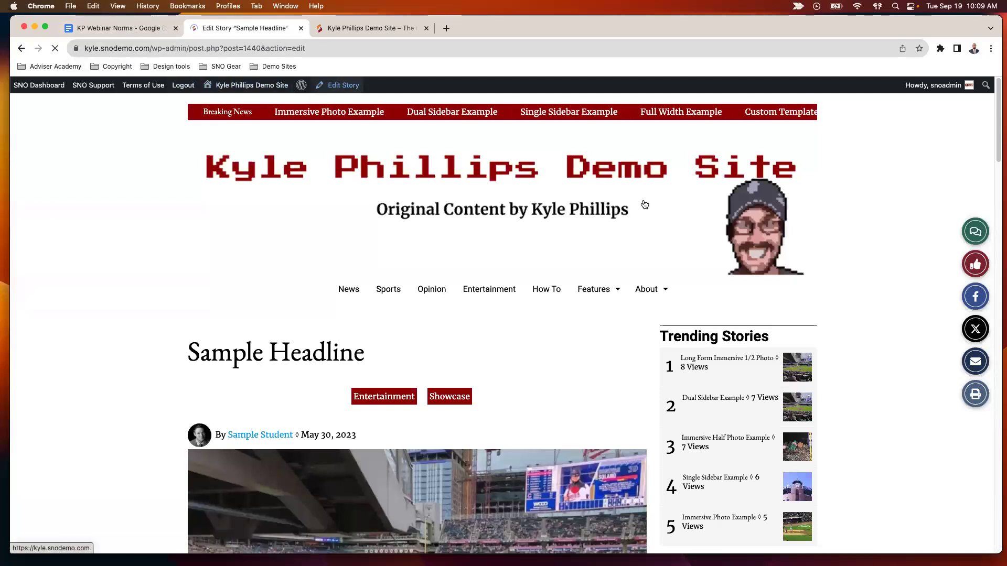
- Confirm Story Design's Header is still Webinar, leaving the footer at Default (Standard)
scroll(937, 288, down, 5)
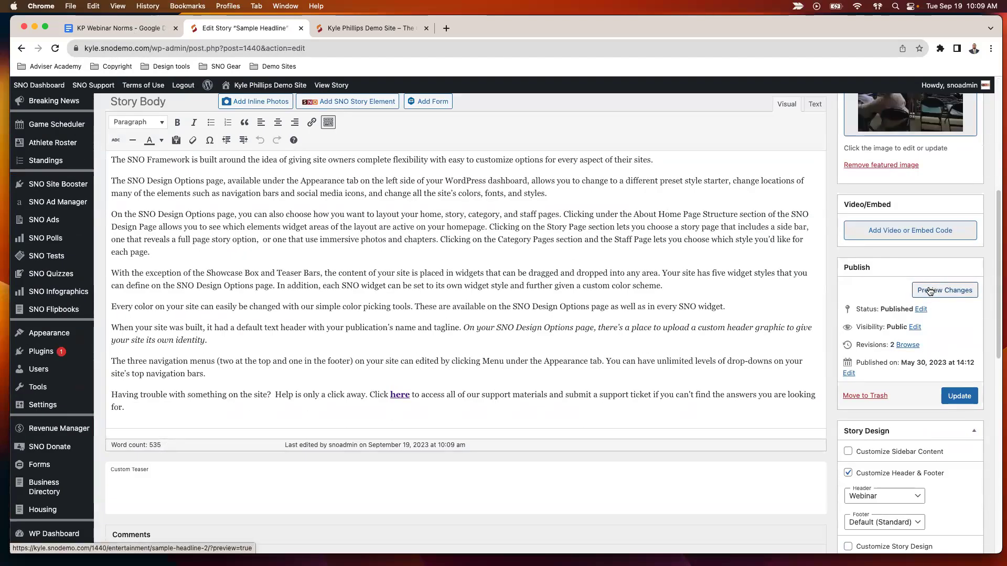
scroll(929, 291, down, 2)
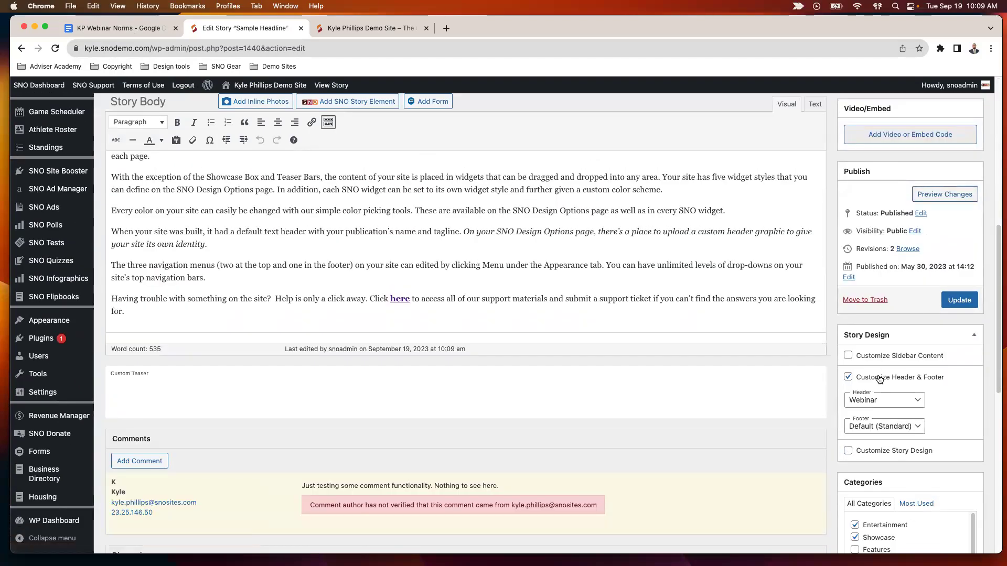
click(866, 403)
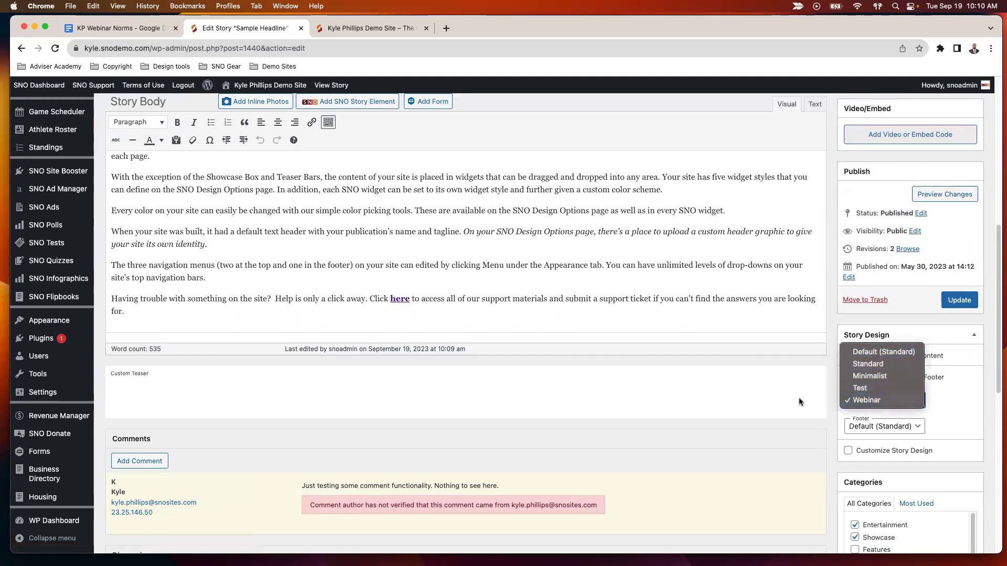
click(820, 403)
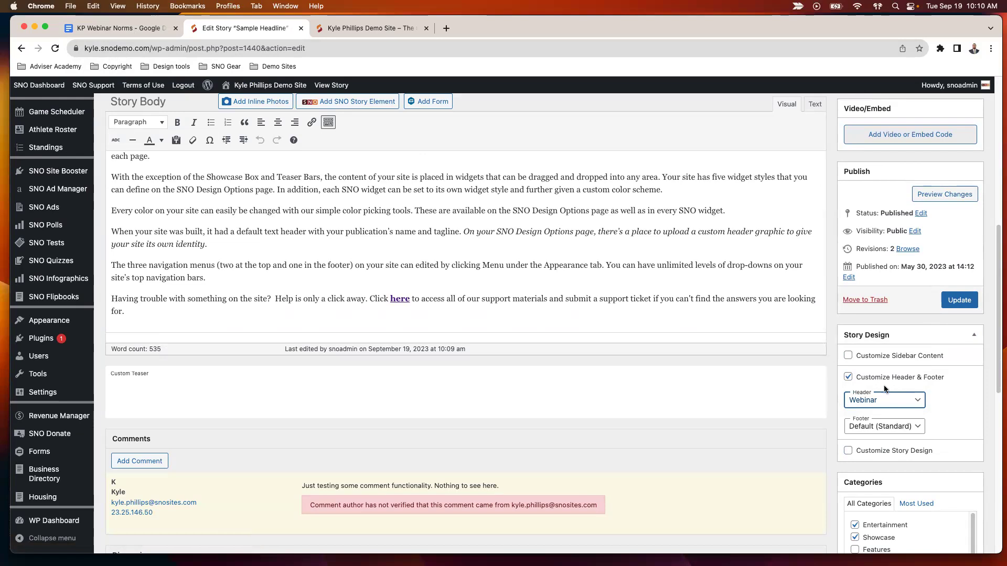
key(ctrl+Tab)
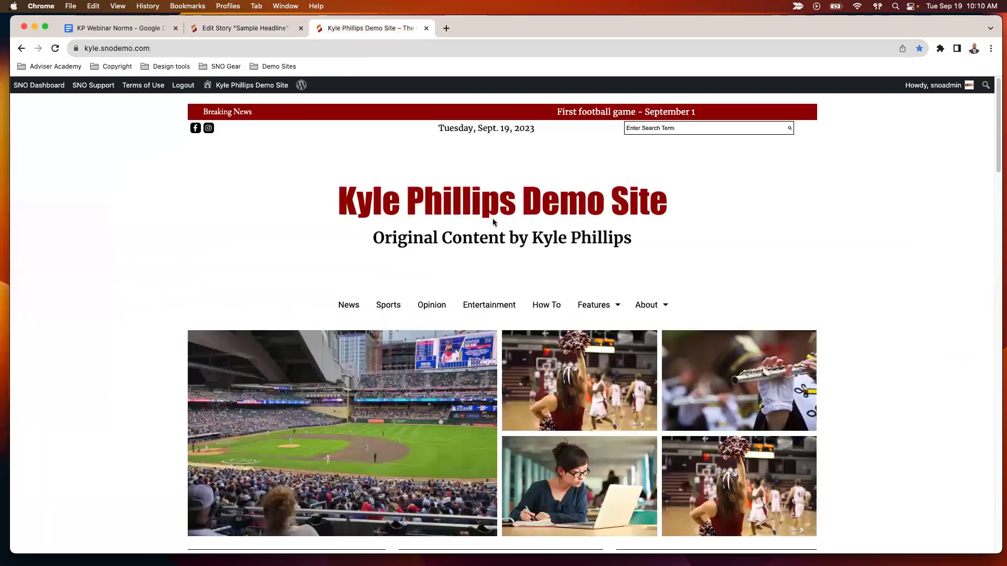
scroll(492, 218, down, 20)
scroll(369, 397, down, 3)
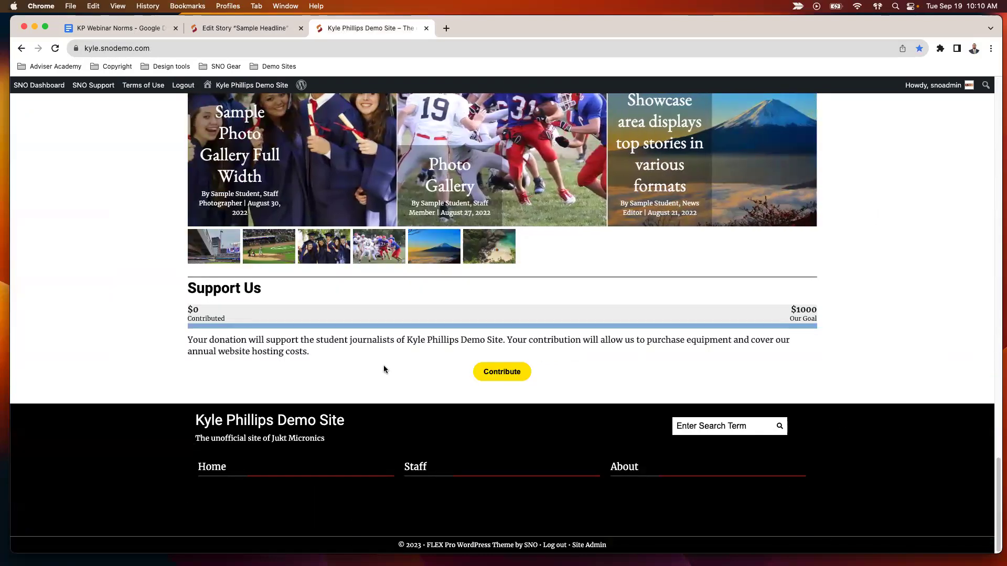
click(253, 28)
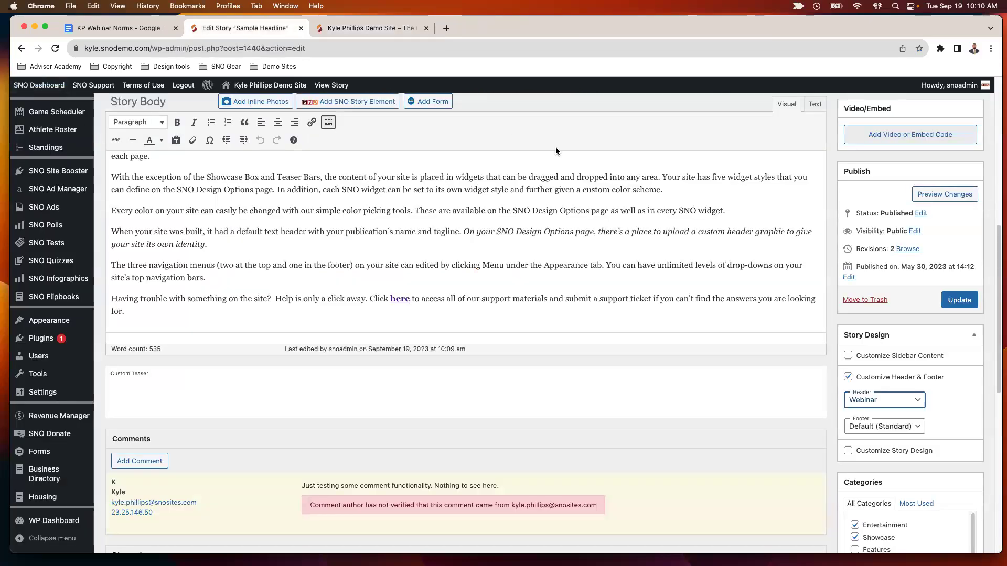
- Set the Story Design footer to Sports and update the Sample Headline story
click(913, 431)
click(896, 451)
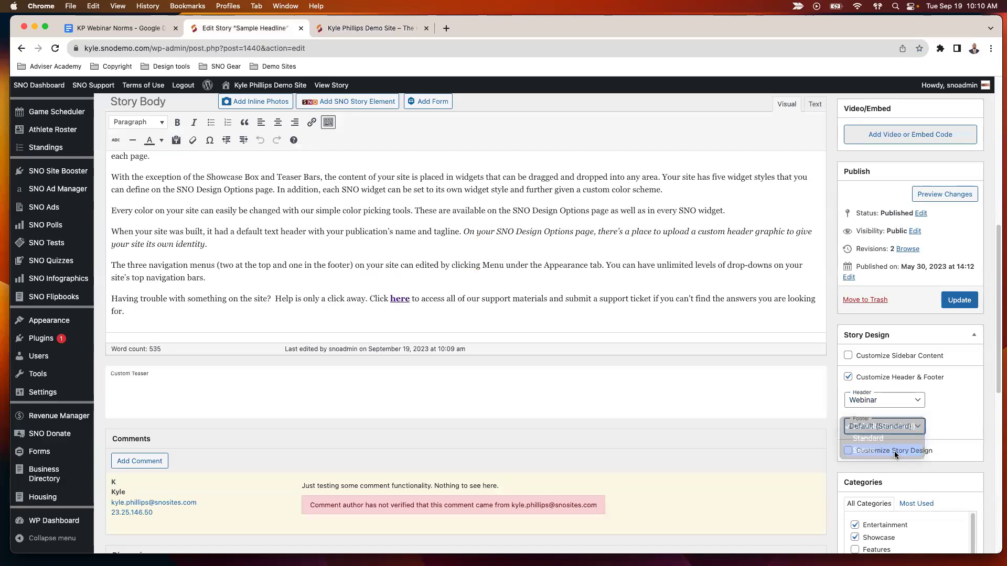
click(974, 304)
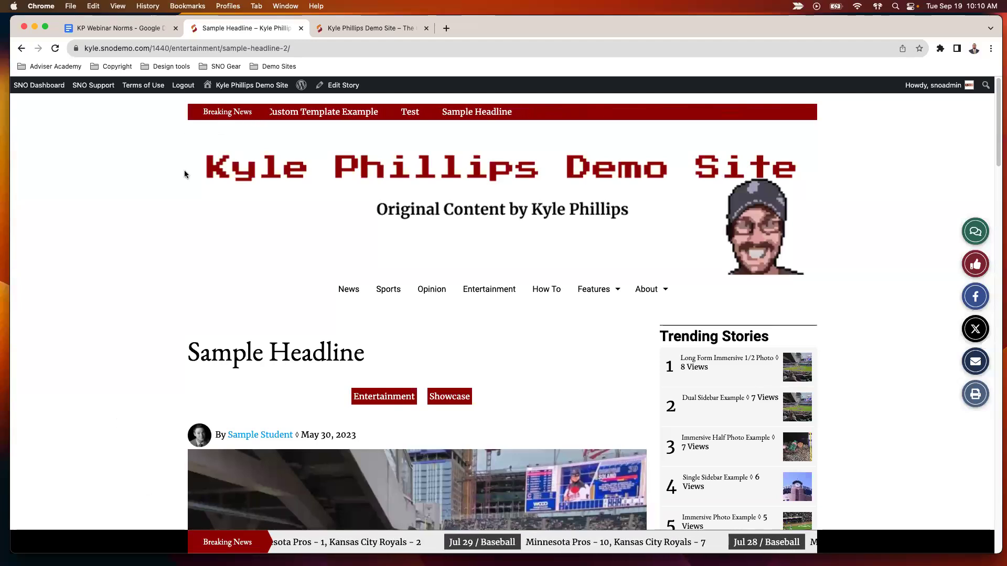
scroll(99, 335, down, 3)
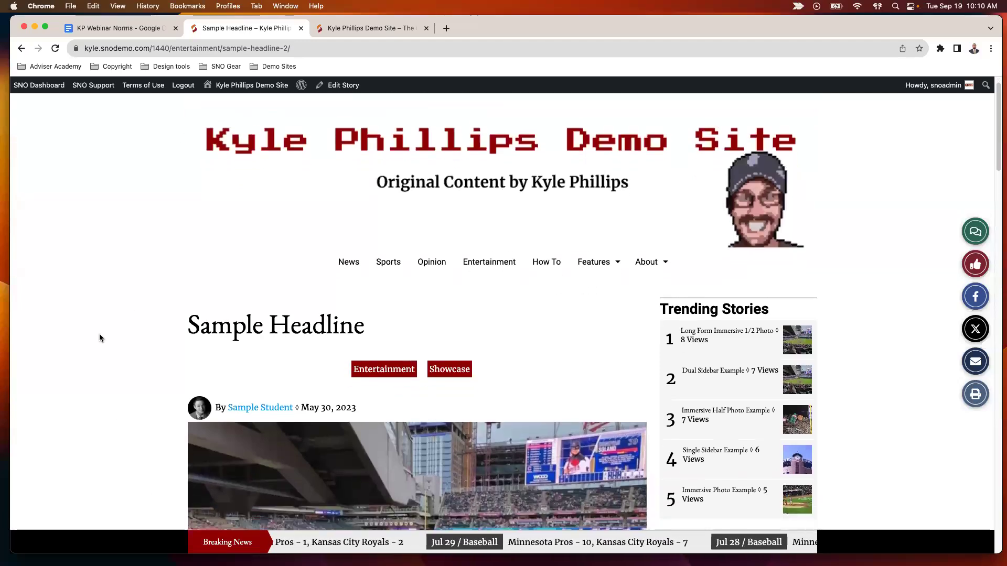
scroll(98, 336, down, 4)
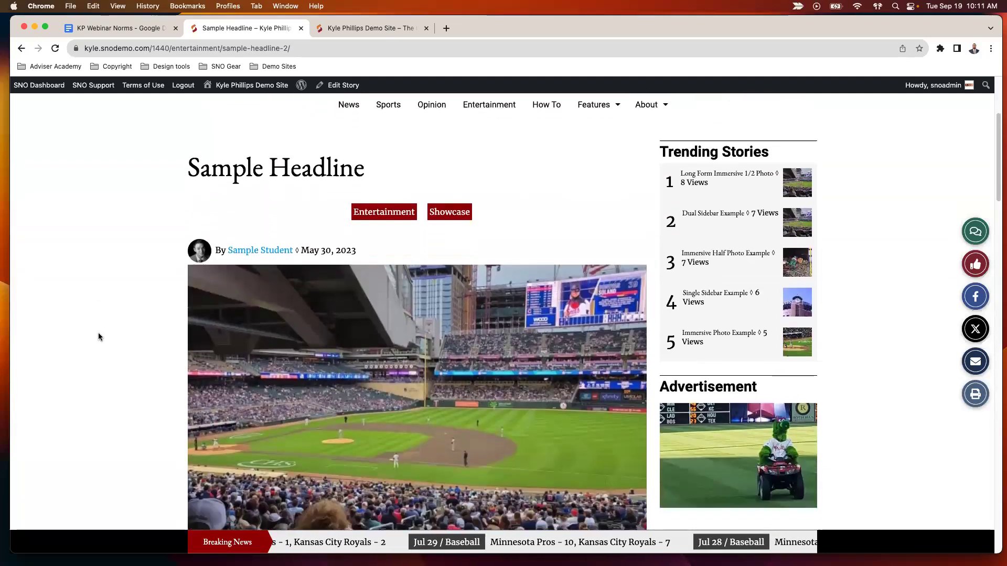
scroll(98, 335, down, 2)
scroll(99, 335, up, 4)
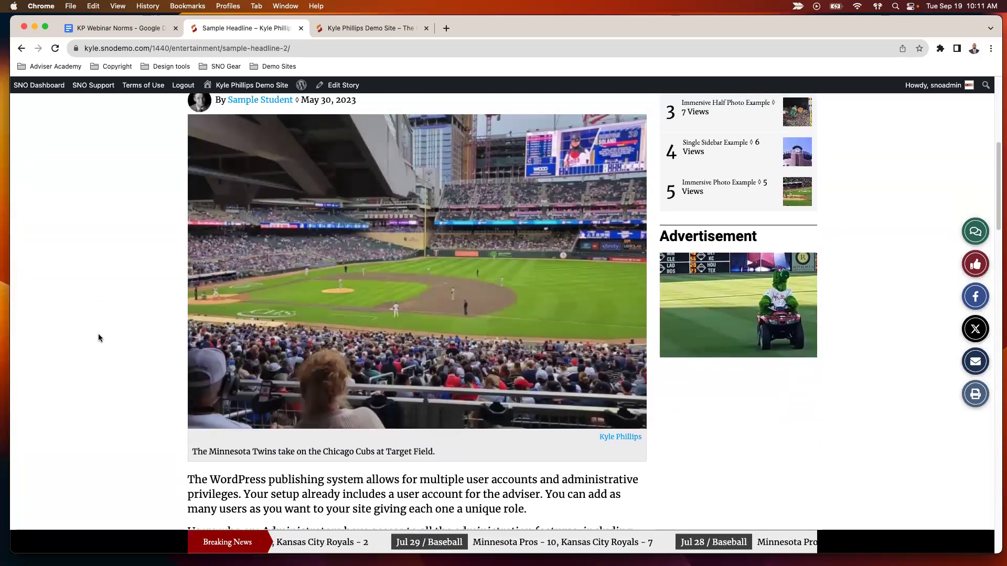
scroll(99, 336, down, 3)
scroll(98, 333, down, 20)
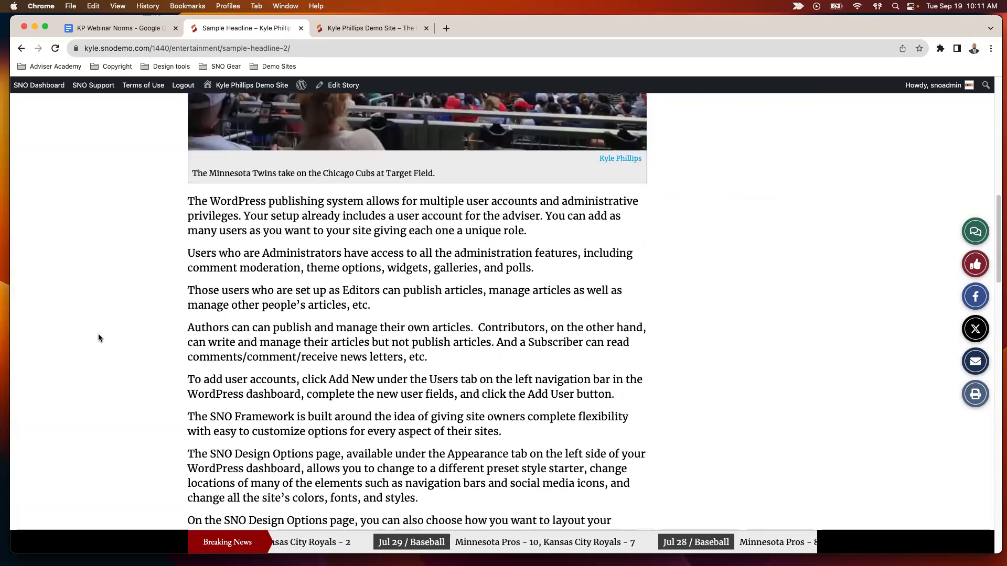
scroll(99, 338, down, 15)
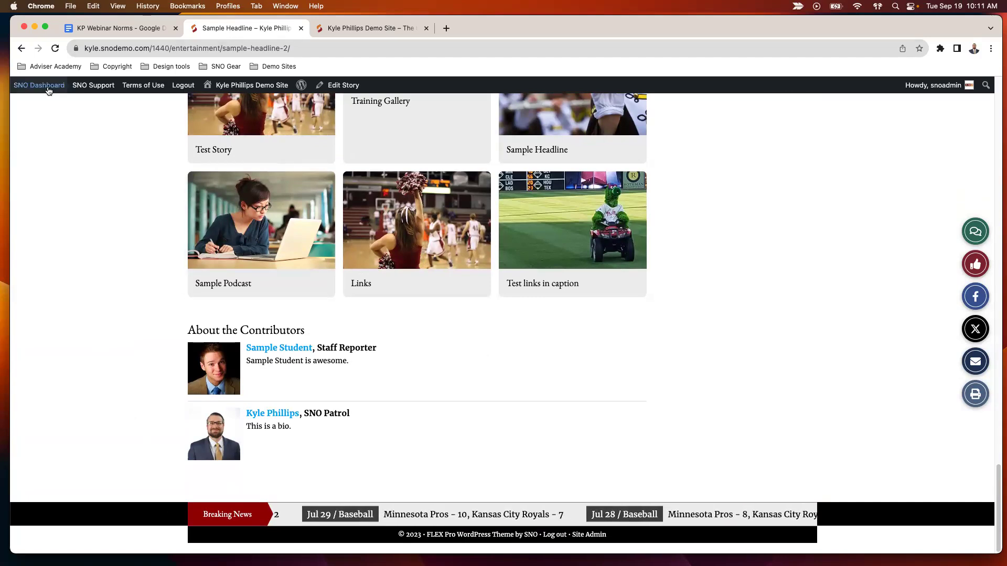
mouse_move(48, 90)
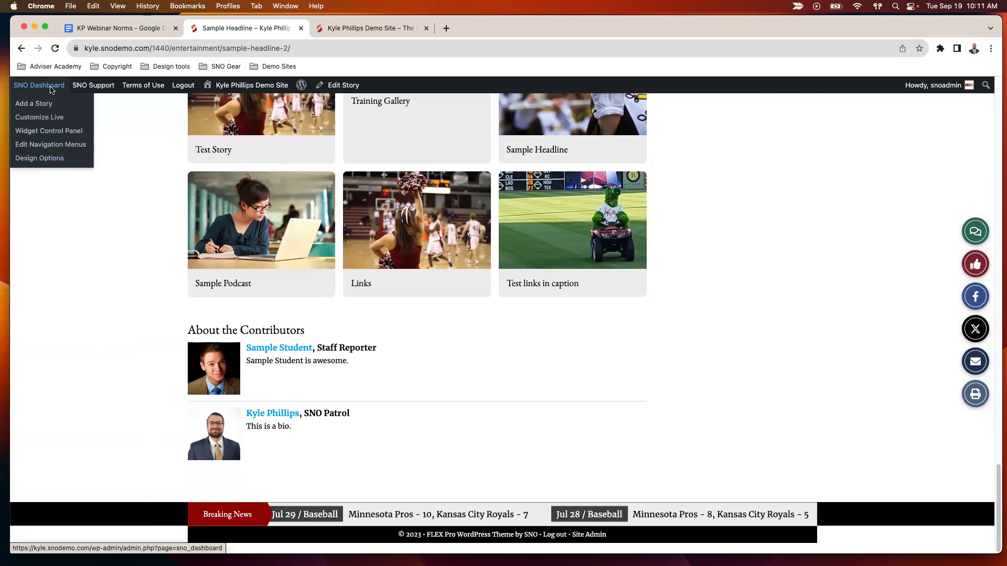
- Go from Design Options to the Site Designer and open the Footer Design dropdown
click(45, 164)
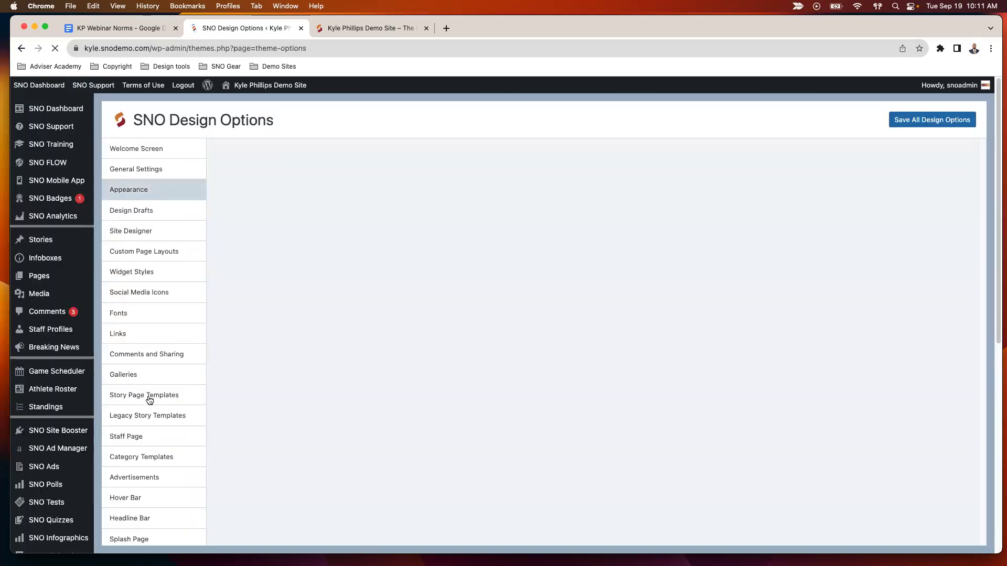
click(159, 402)
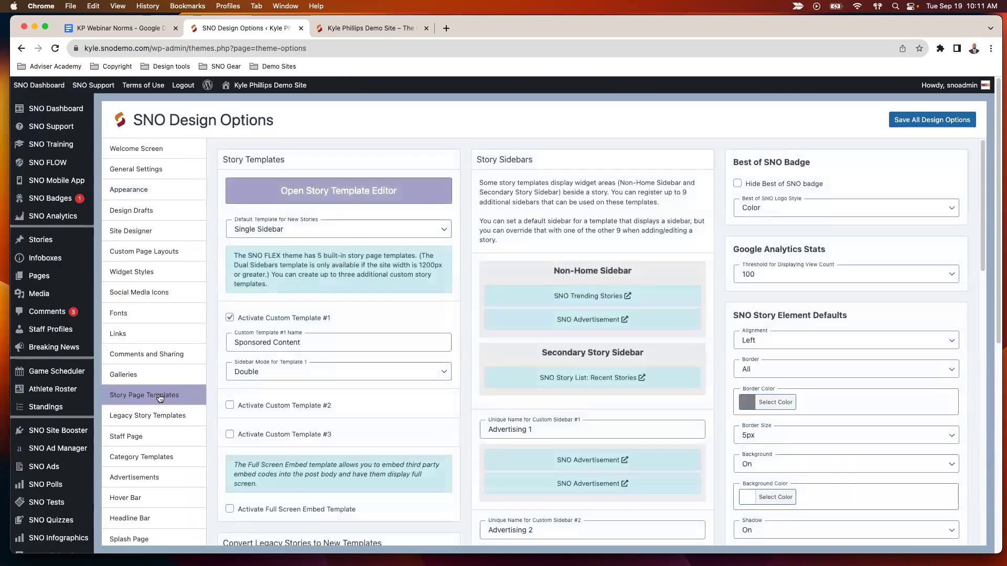
scroll(622, 290, down, 10)
scroll(622, 290, down, 7)
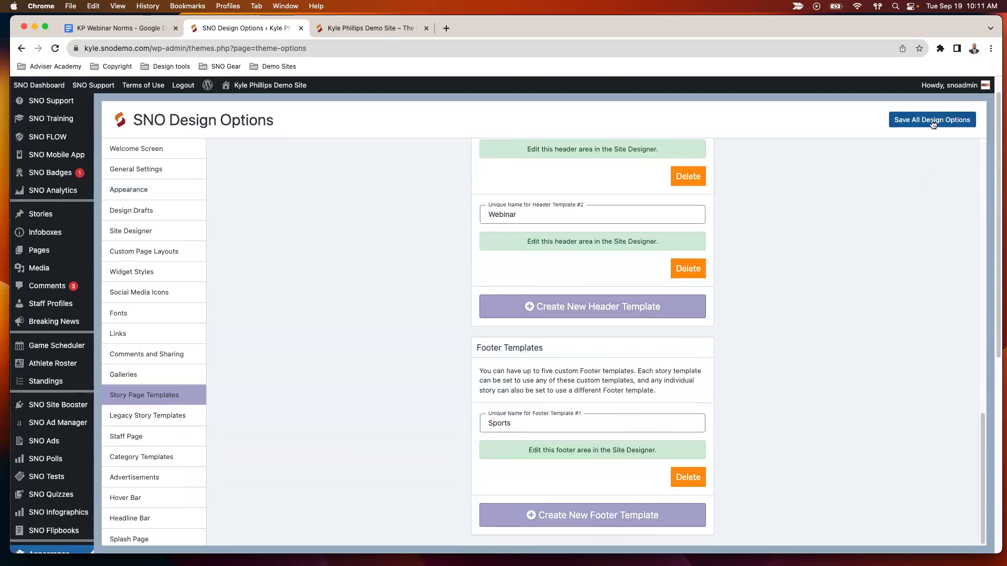
click(151, 240)
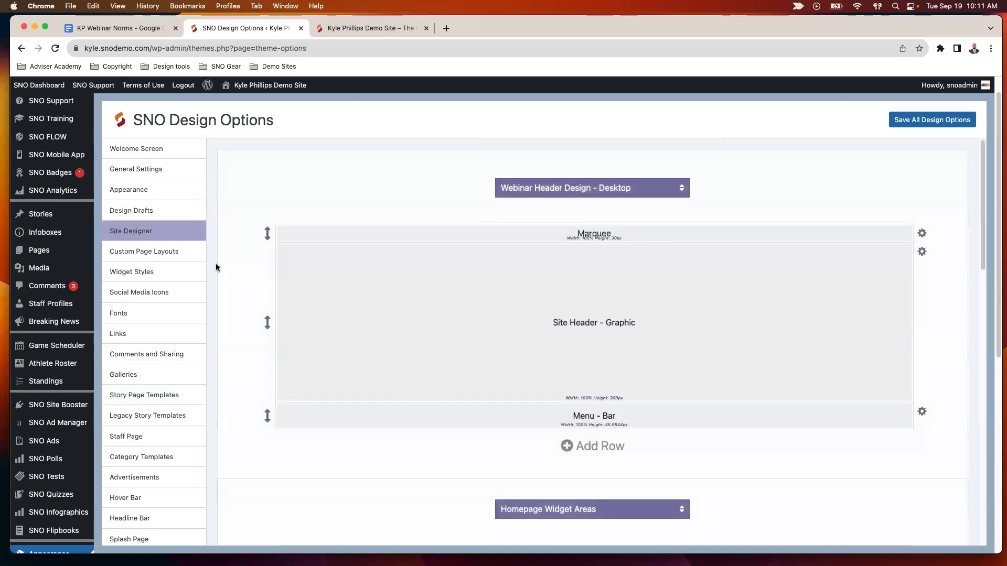
scroll(440, 249, down, 15)
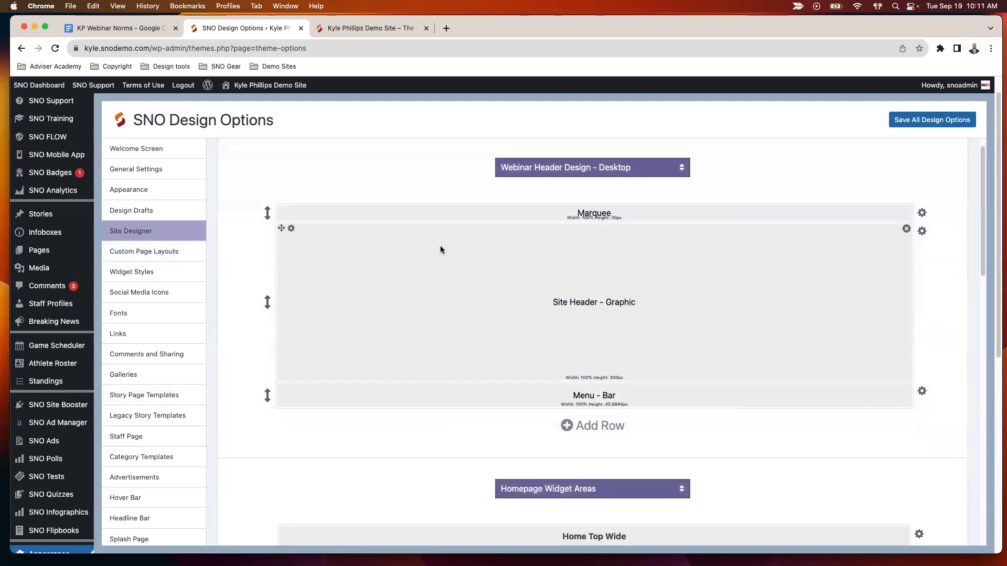
scroll(442, 254, down, 3)
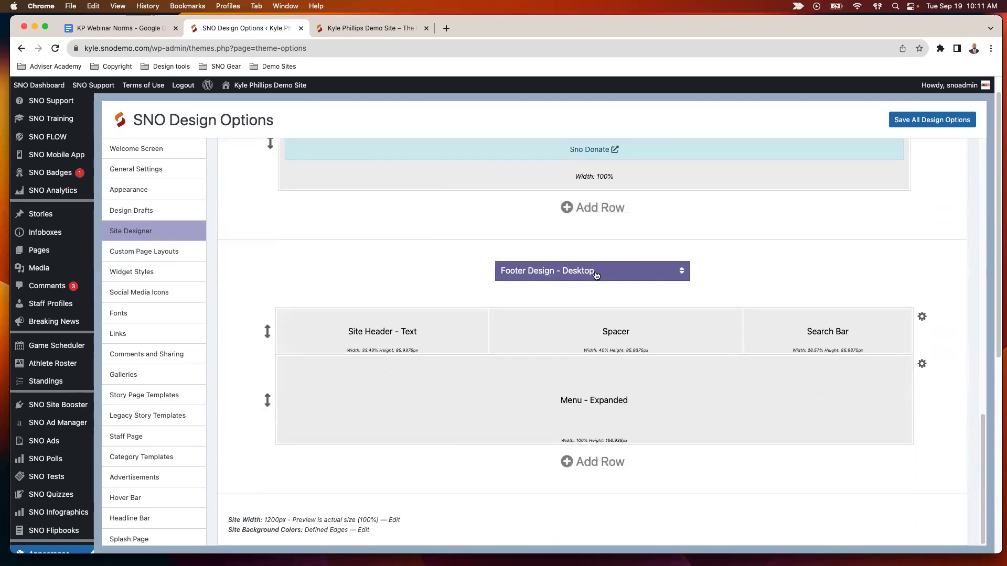
click(605, 270)
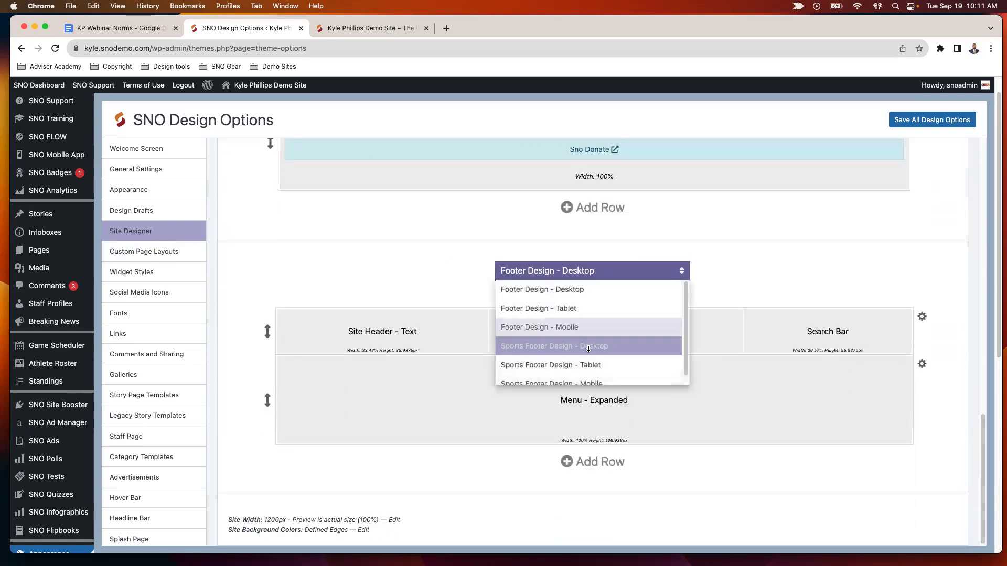
scroll(590, 351, down, 1)
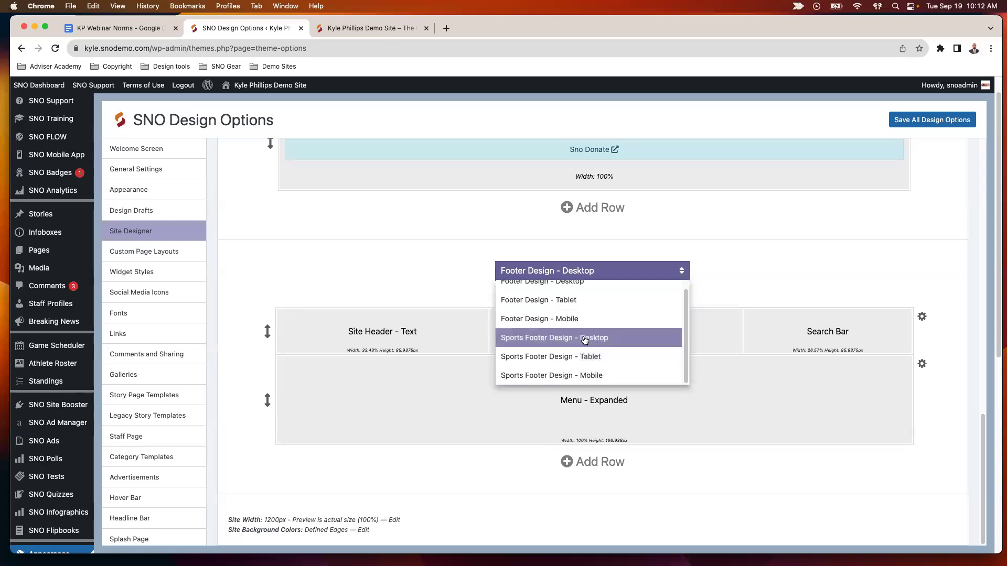
- Load Sports Footer Design – Desktop and set its Marquee row background to Transparent
click(586, 338)
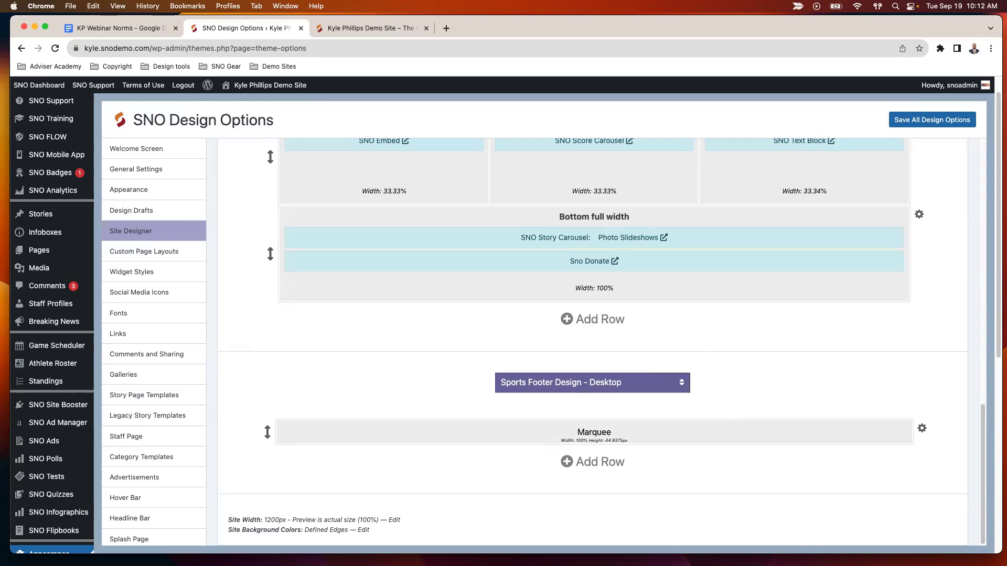
click(922, 429)
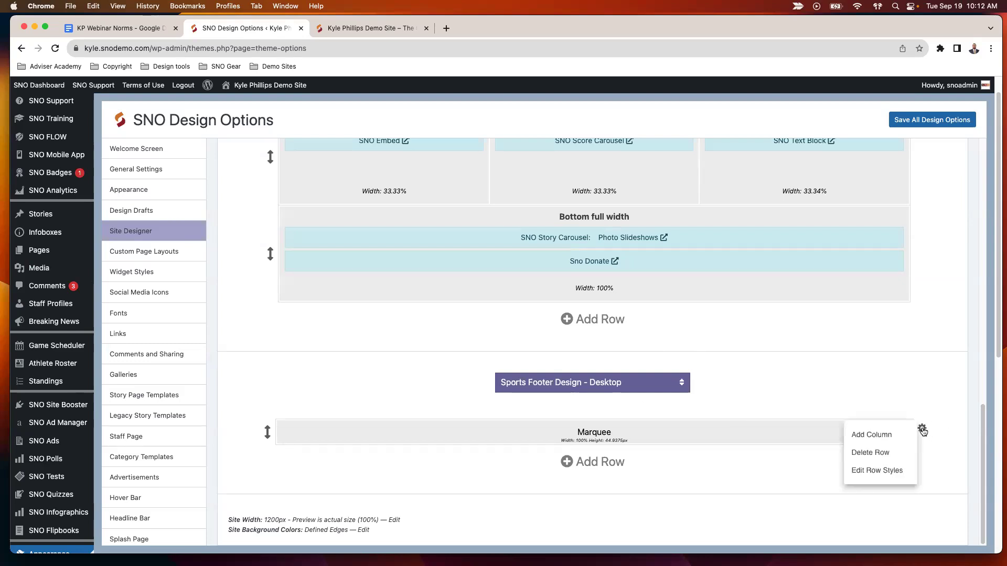
click(886, 472)
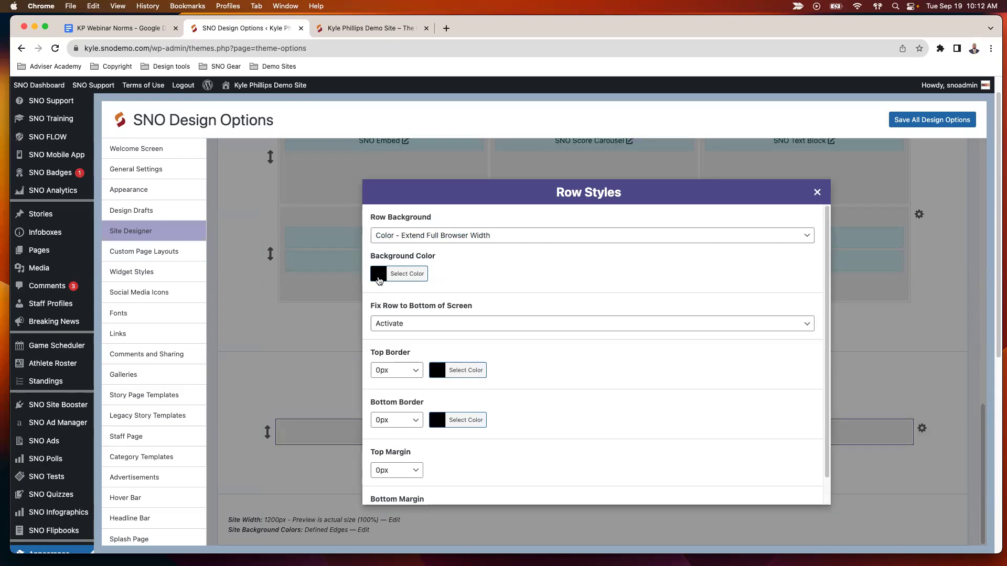
click(427, 238)
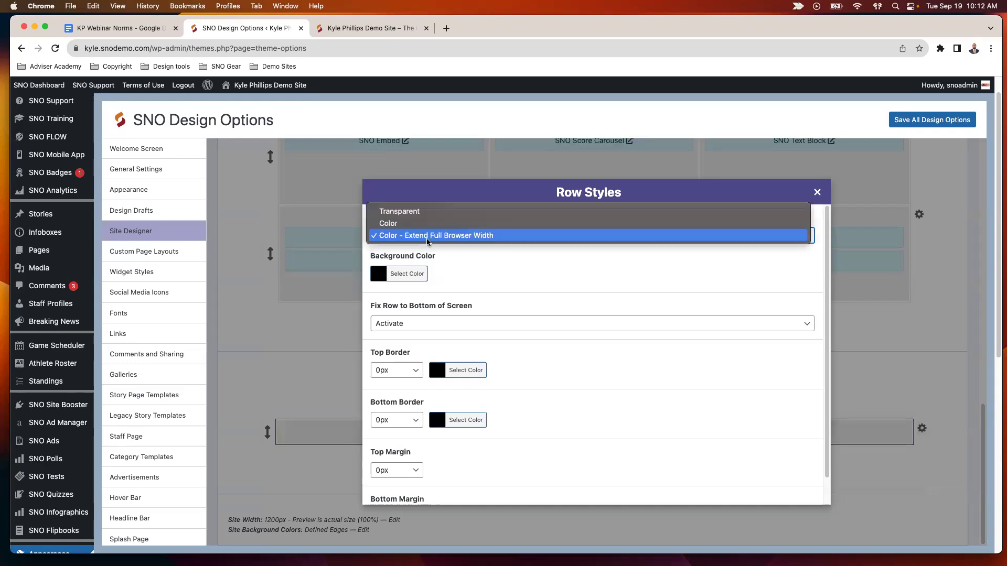
click(433, 211)
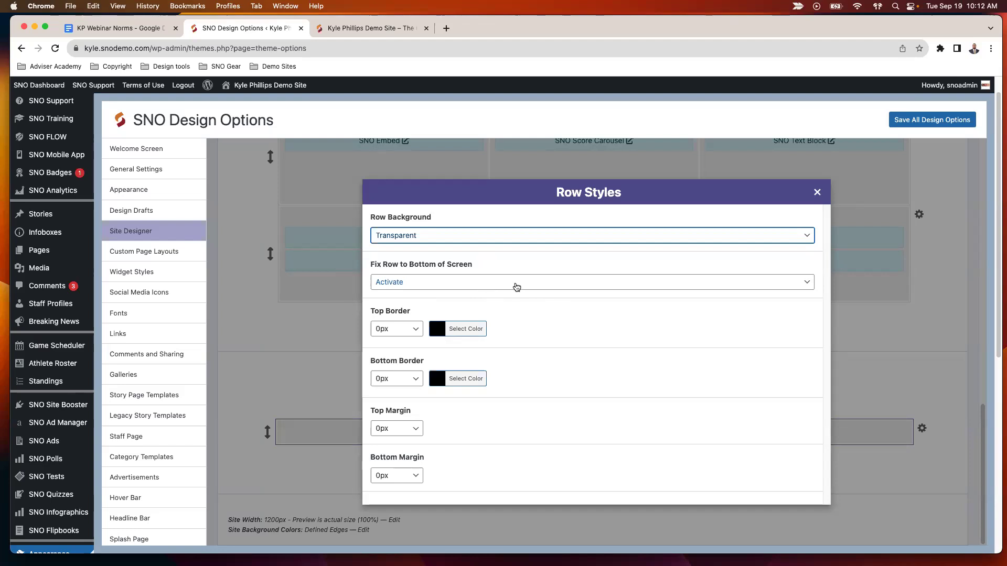
click(817, 193)
- Add a new row below the Marquee containing a Site Header - Text block
click(608, 460)
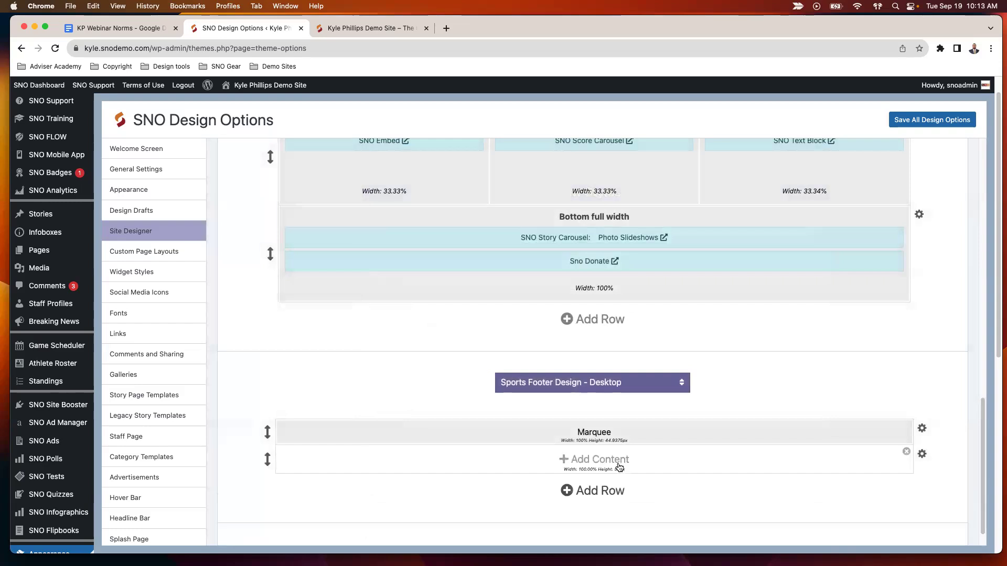
click(610, 462)
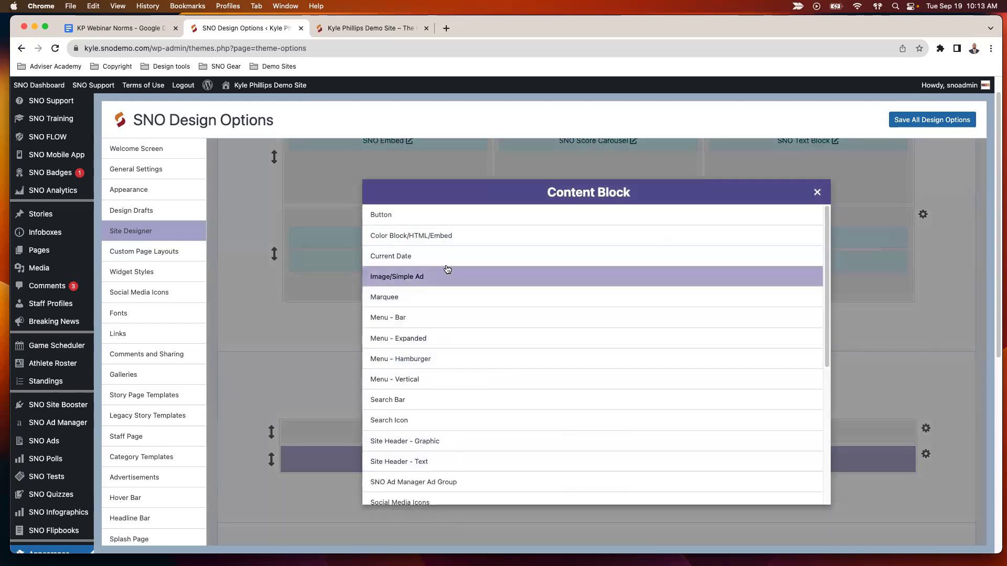
click(423, 464)
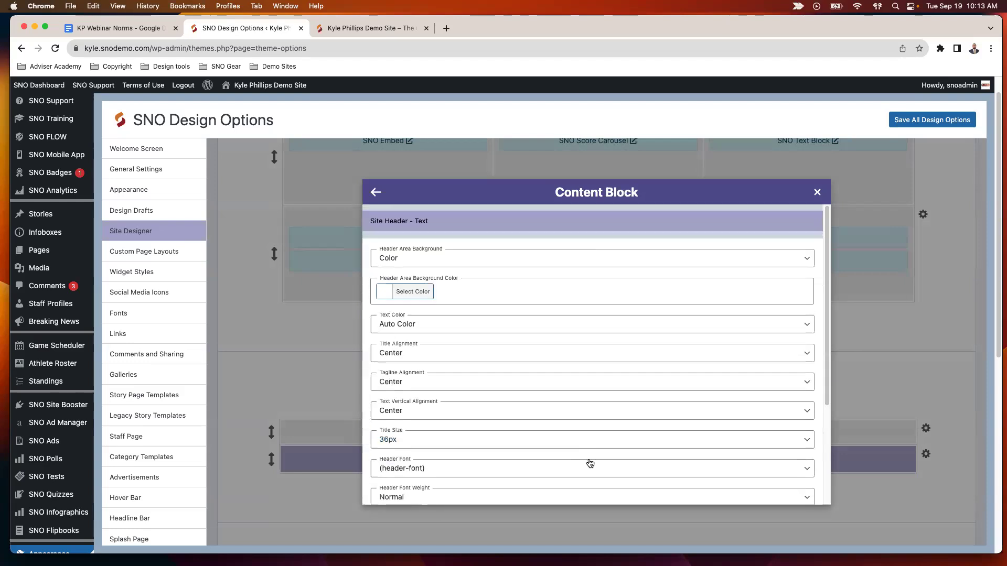
click(818, 192)
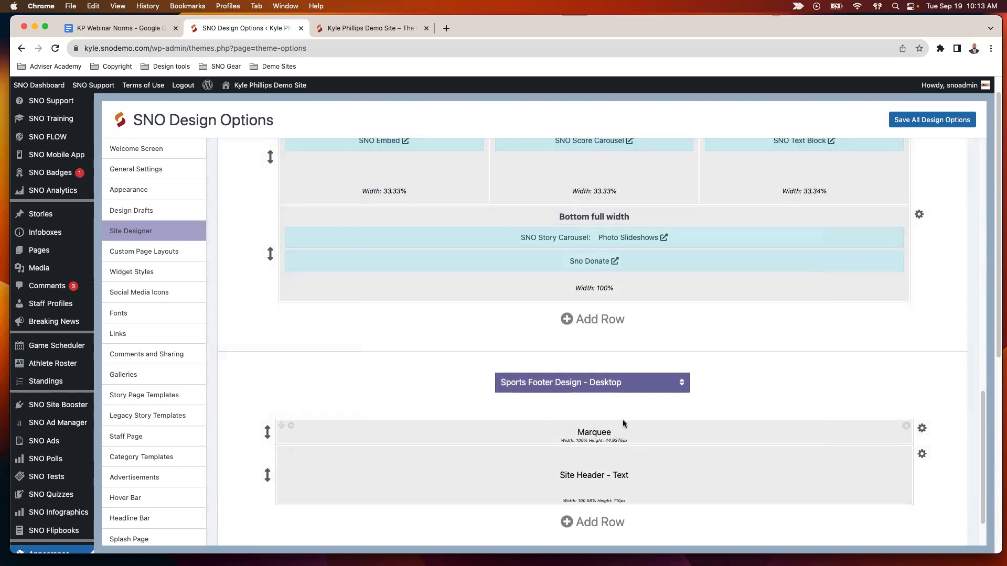
- Change the Marquee label from Breaking News to 'Recent Scores' and save all design options
click(292, 426)
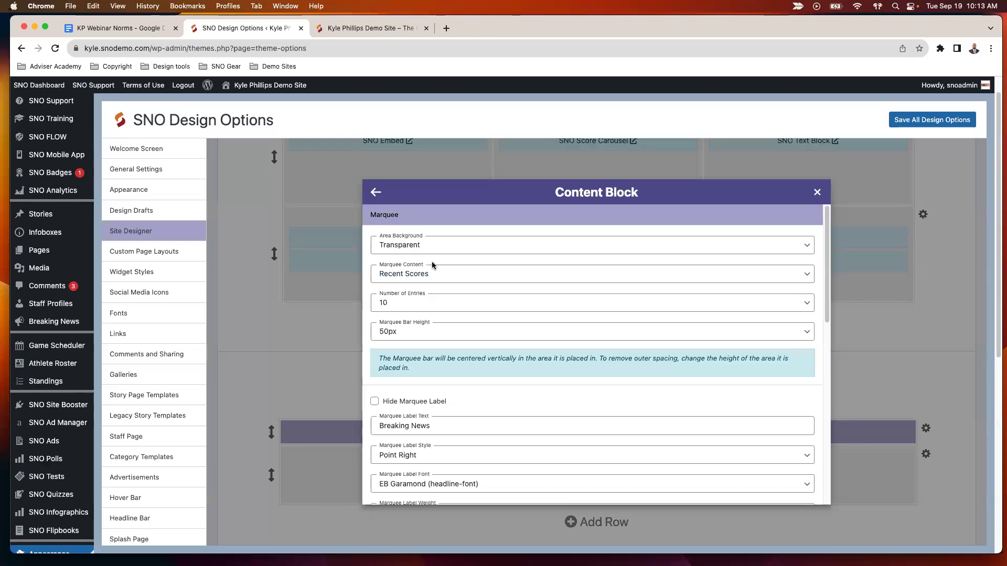
click(359, 410)
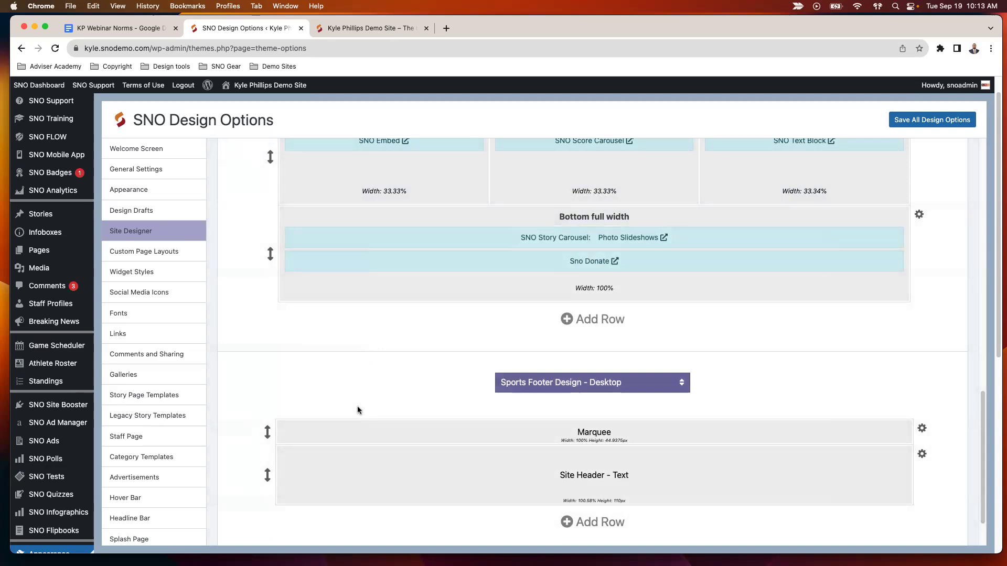
click(315, 426)
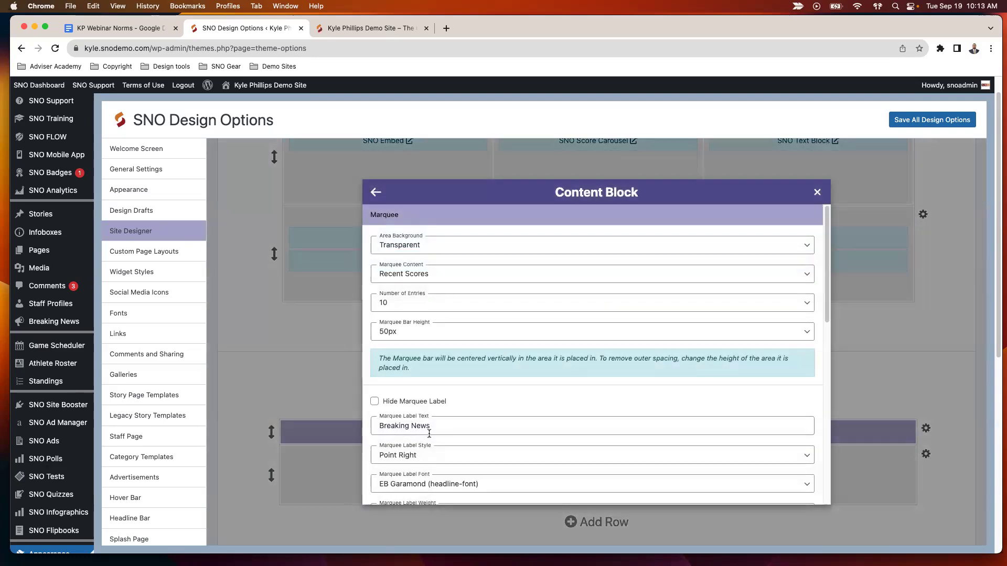
drag(430, 427, 380, 428)
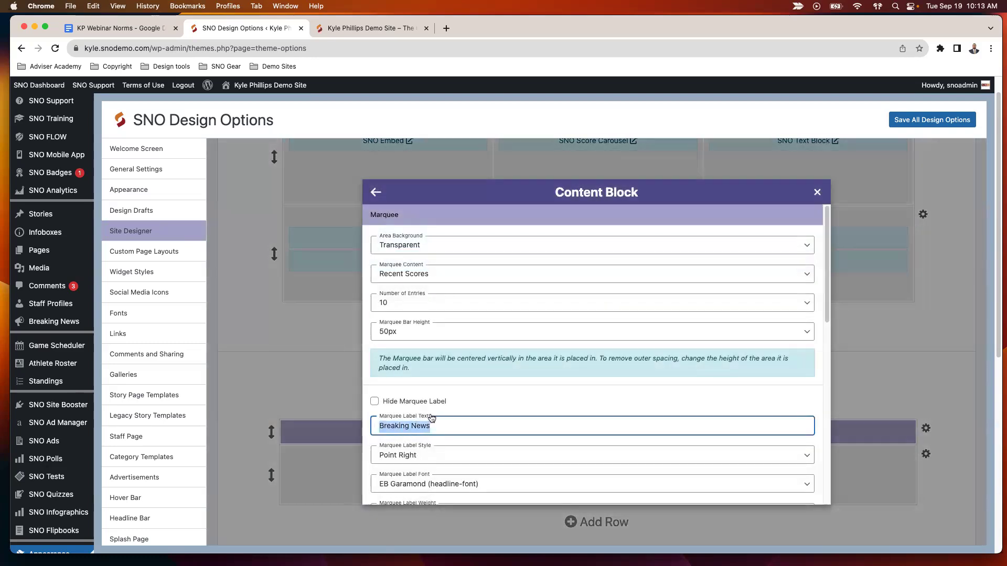
text(Recent Scores)
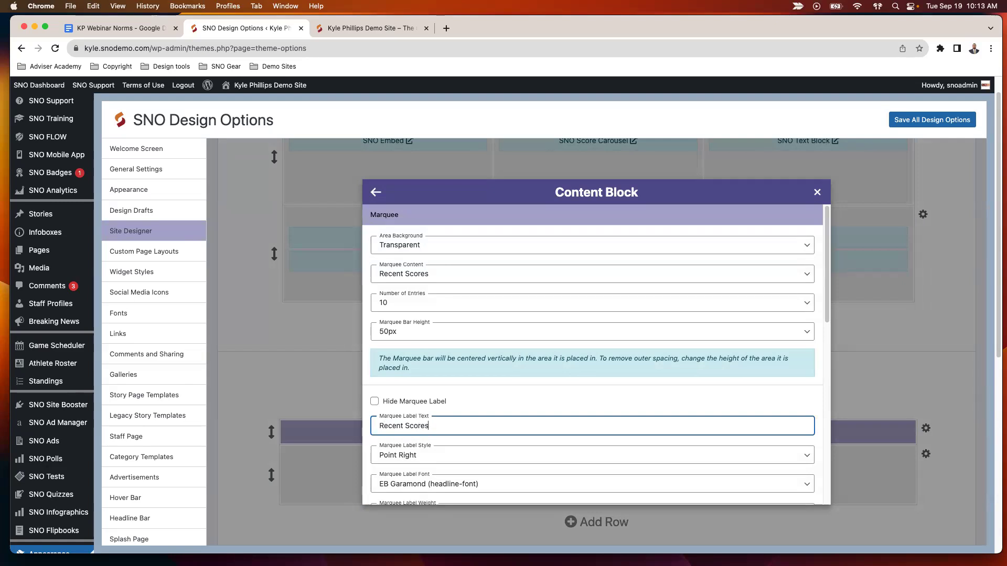
click(817, 189)
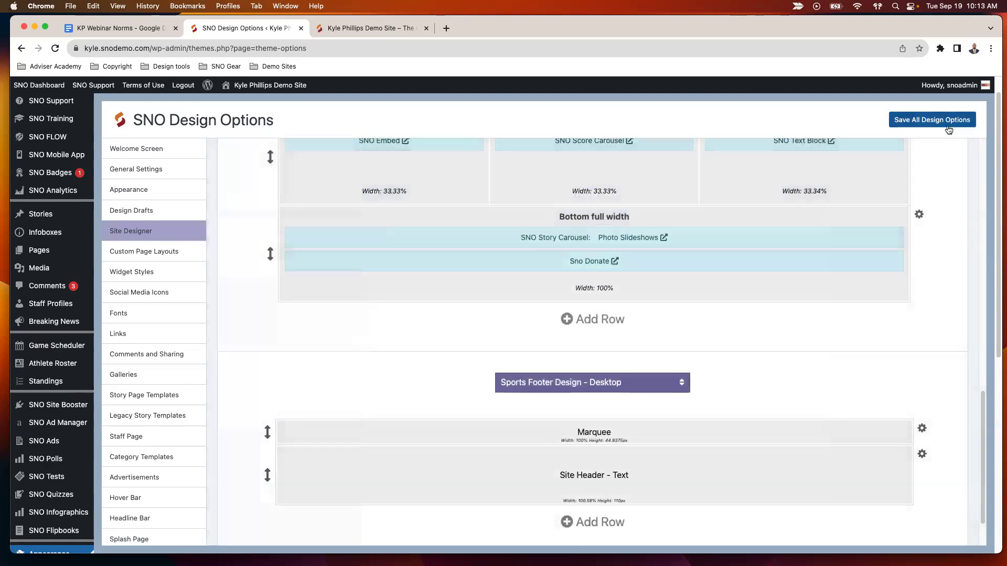
click(943, 125)
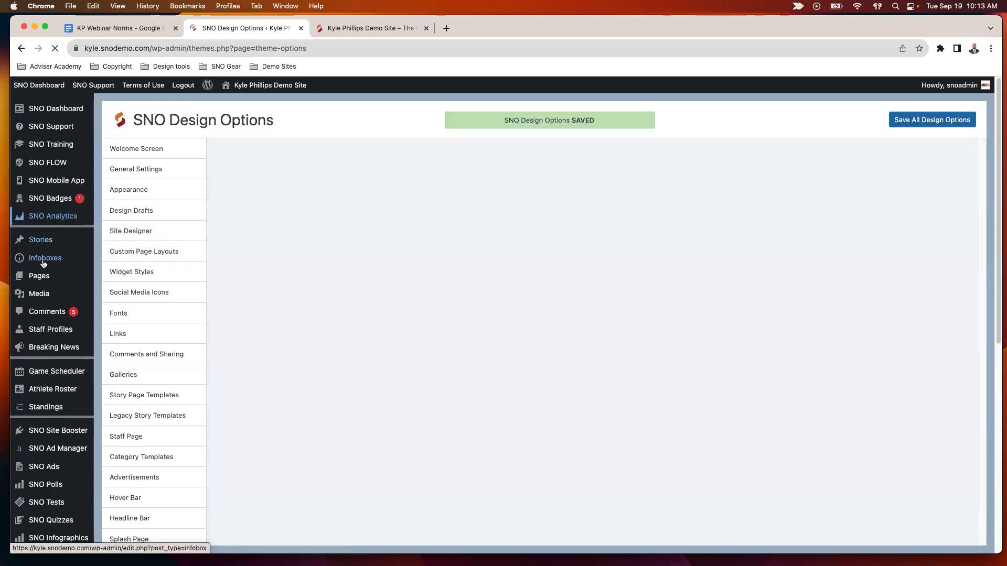
- Open Sample Headline from Stories, view it live, and scroll to the Recent Scores footer
mouse_move(50, 241)
click(127, 243)
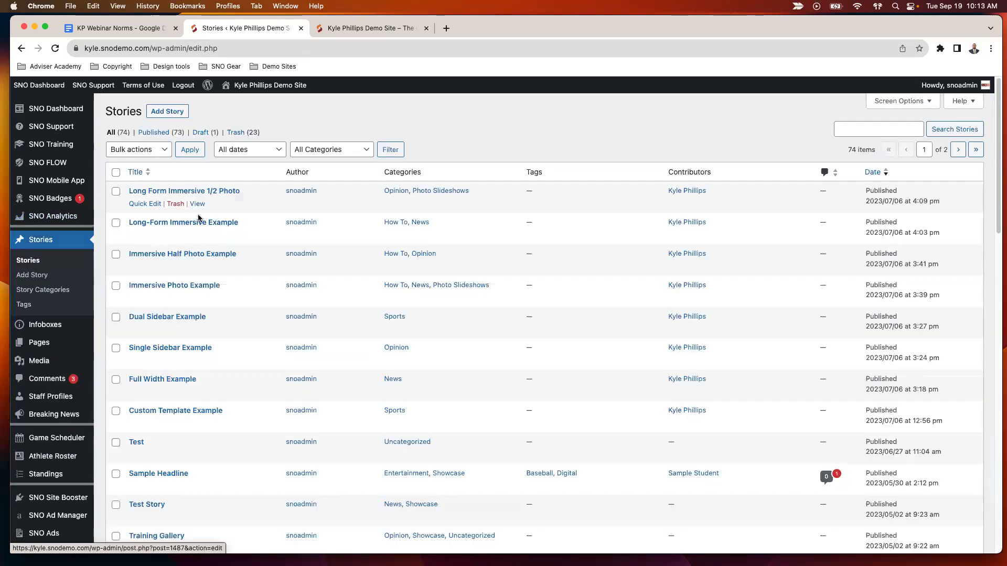
scroll(231, 290, down, 2)
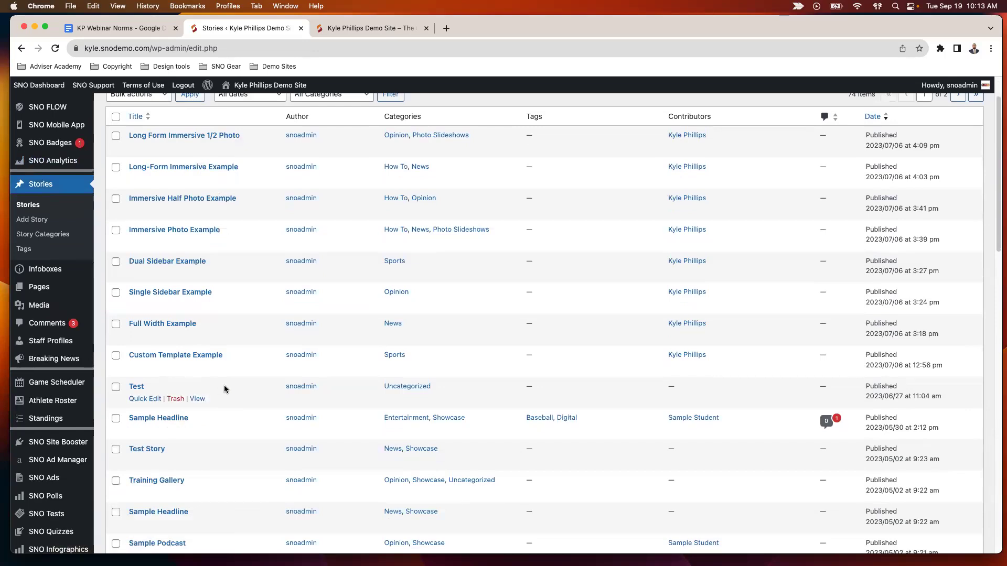
click(159, 418)
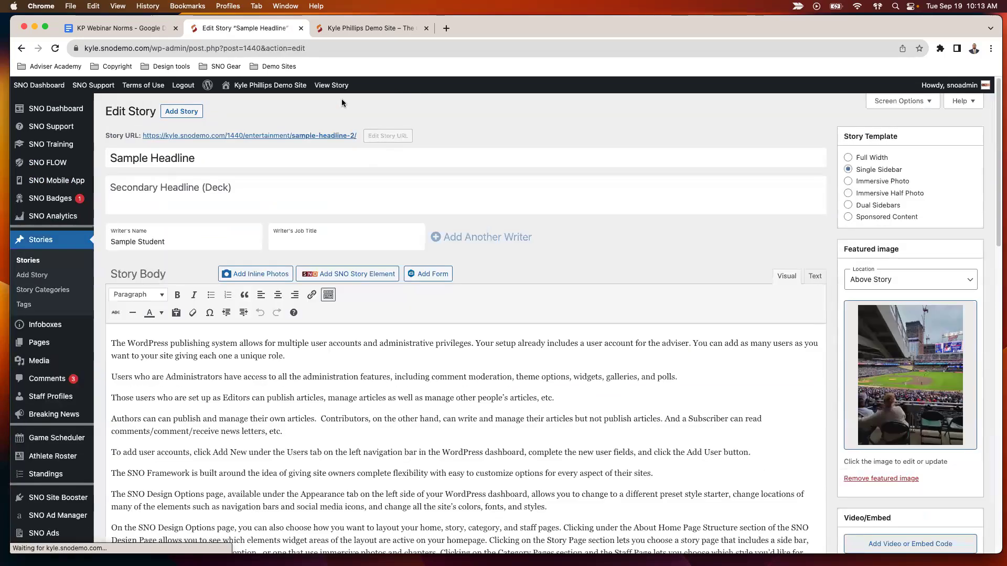
click(331, 86)
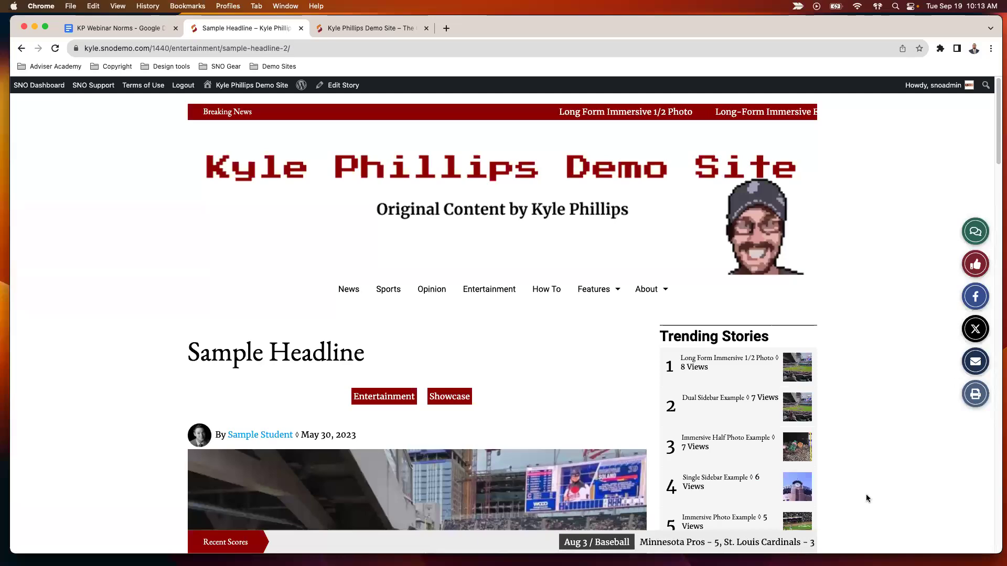
scroll(872, 421, down, 20)
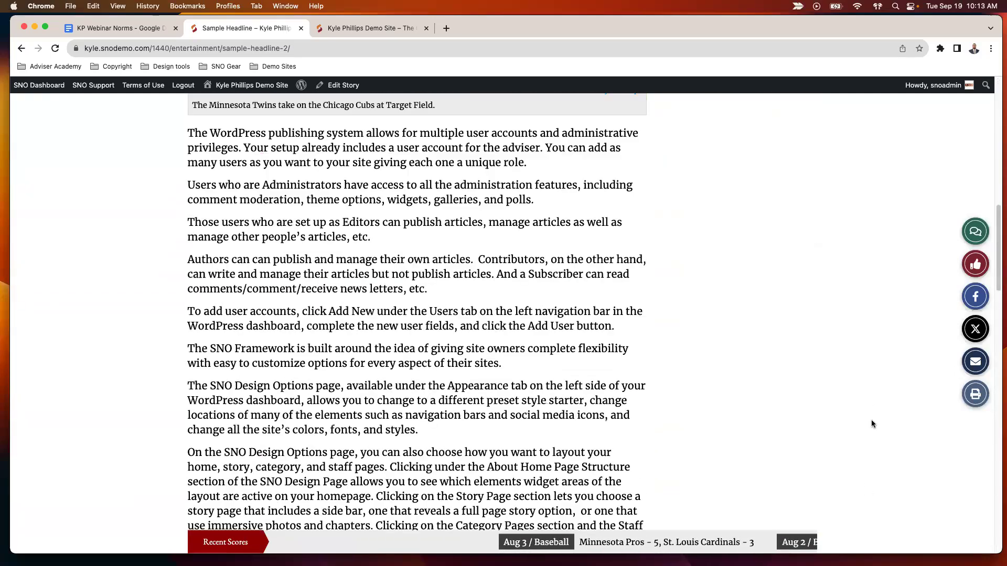
scroll(872, 425, down, 15)
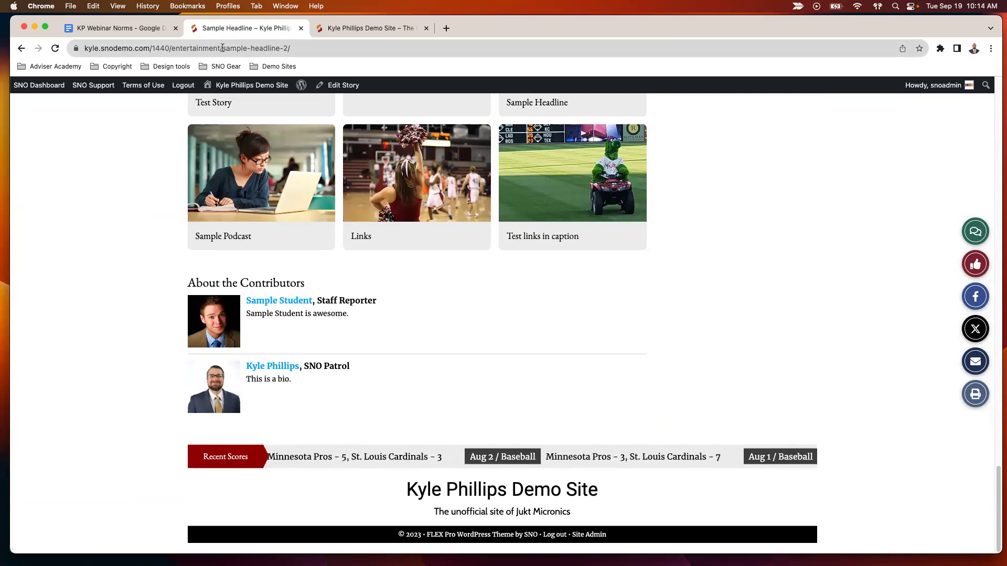
- Reopen the Sample Headline story editor and confirm its Webinar header and Sports footer in Story Design
click(360, 87)
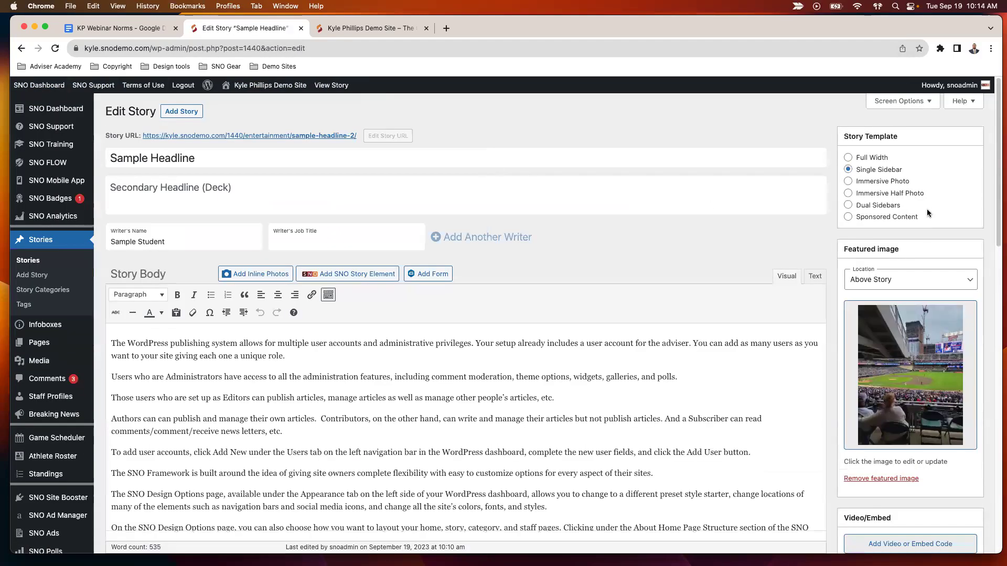
scroll(927, 210, down, 2)
scroll(927, 213, down, 6)
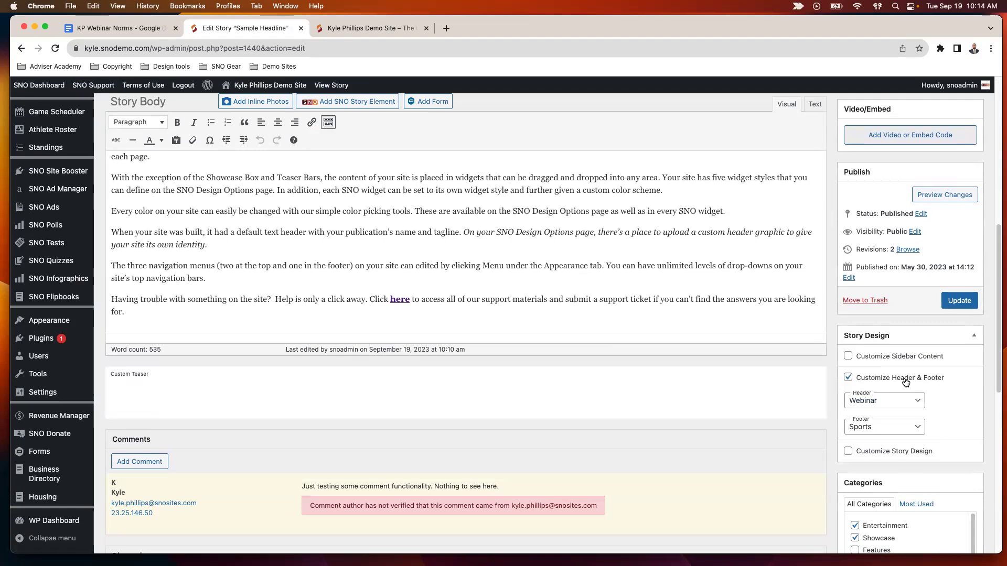
click(849, 378)
scroll(507, 230, up, 3)
scroll(507, 230, up, 8)
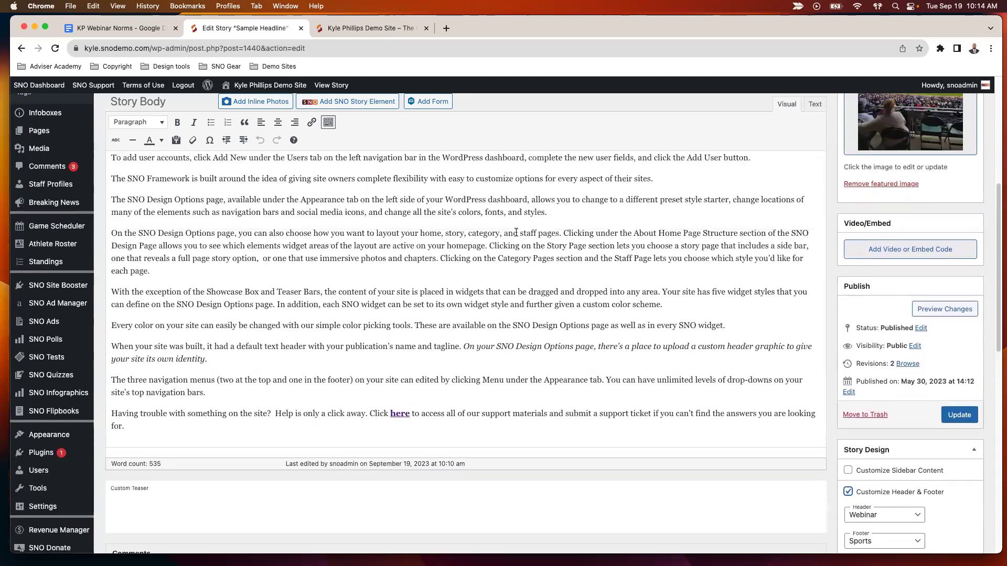
scroll(577, 209, up, 1)
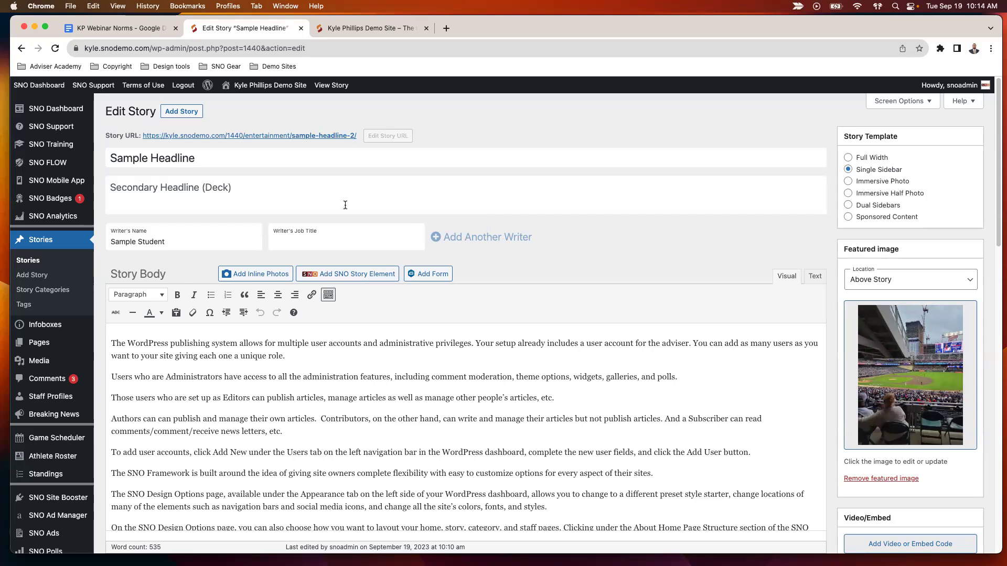
mouse_move(92, 87)
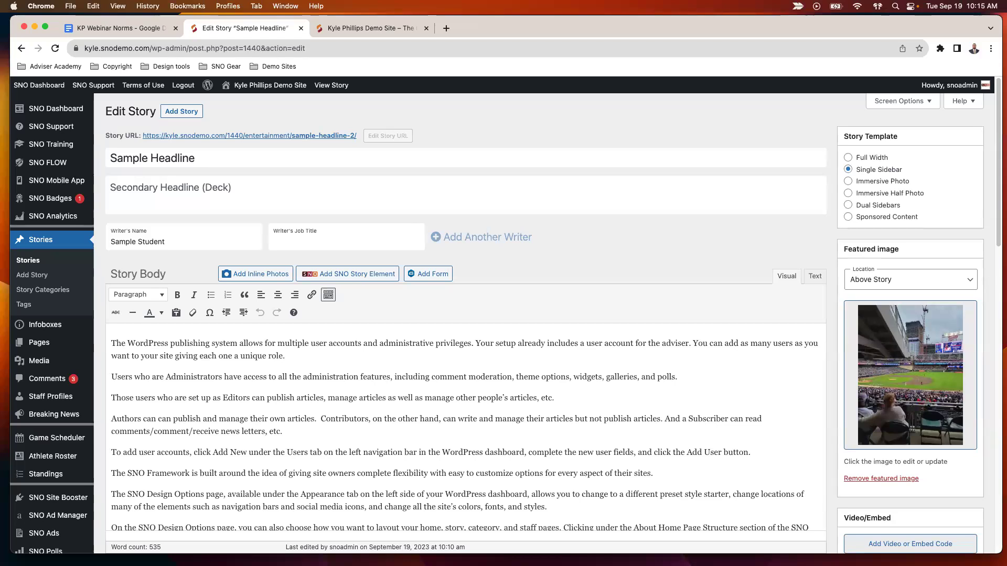
scroll(899, 397, down, 3)
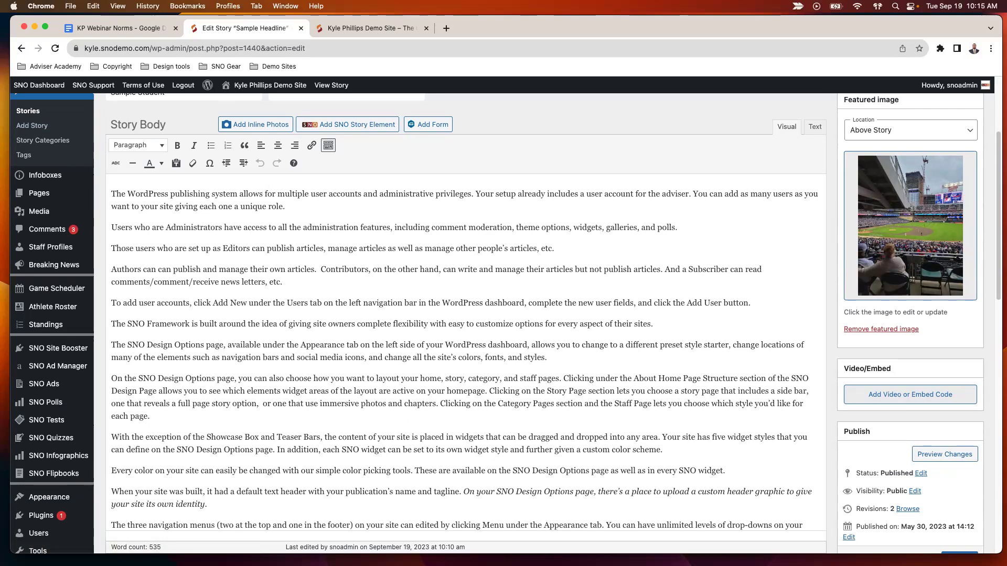
scroll(530, 367, up, 3)
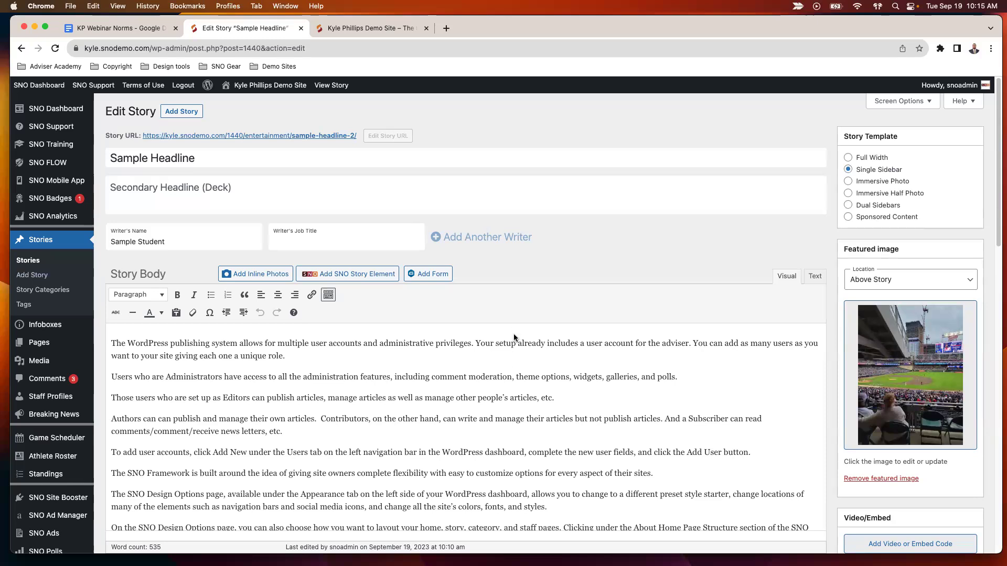